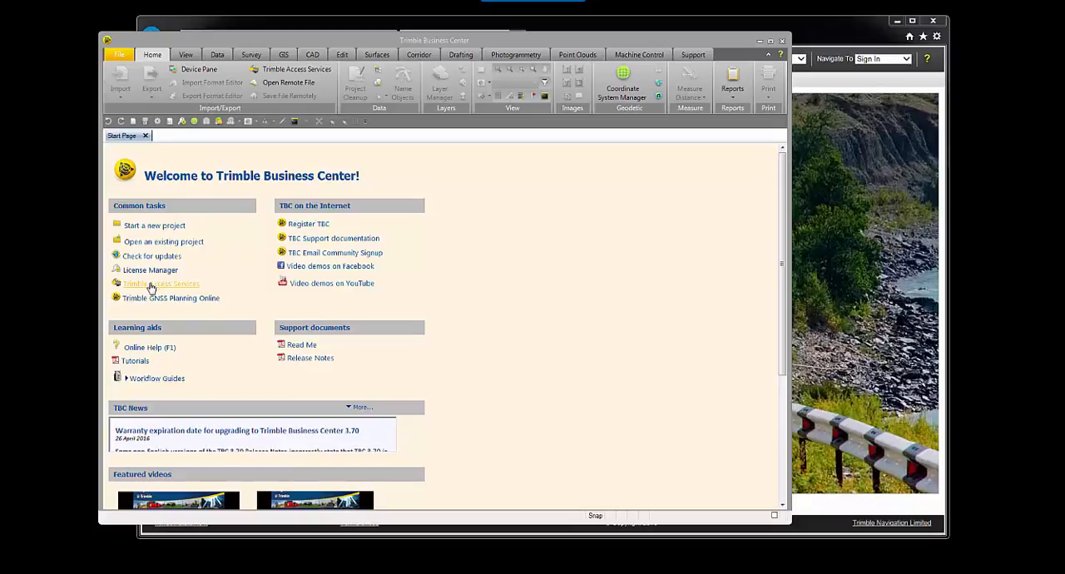
# Step: Open Trimble Access Services in Trimble Business Center and load my.trimbleaccess.com in the web browser
pyautogui.click(304, 72)
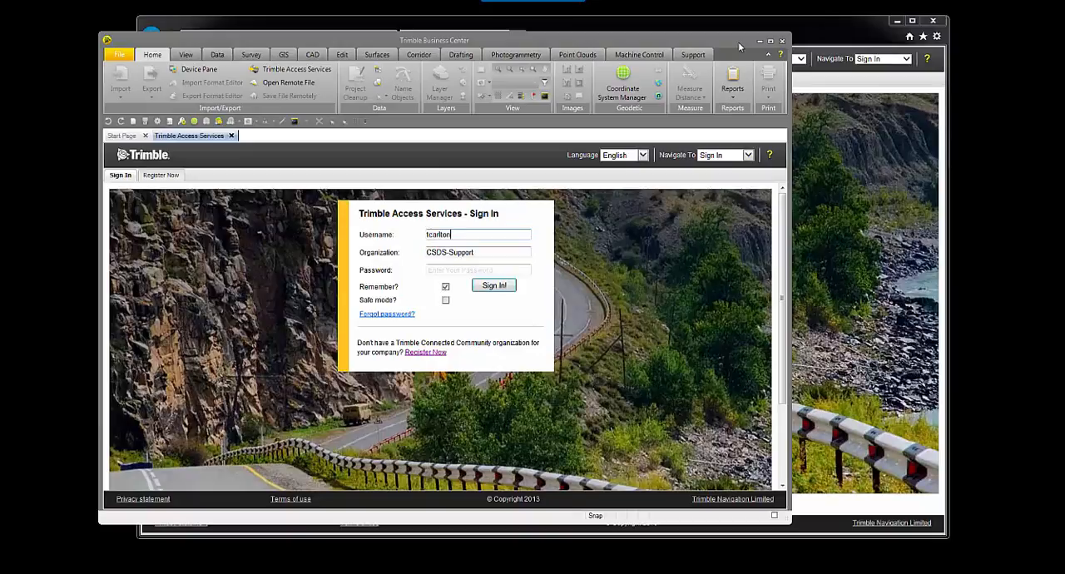
pyautogui.click(759, 41)
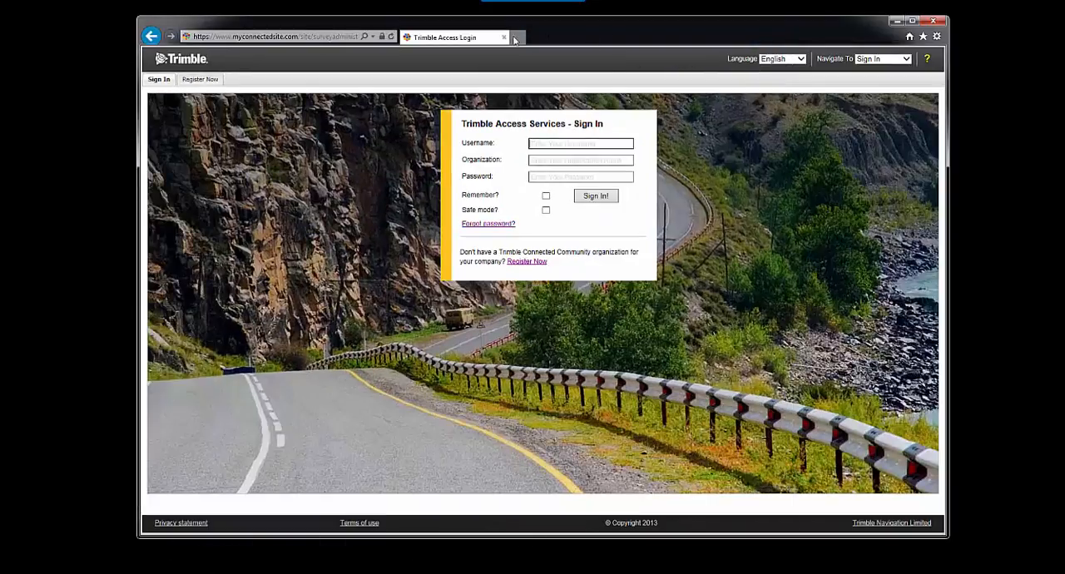
pyautogui.moveTo(600, 37)
pyautogui.mouseDown()
pyautogui.moveTo(565, 41)
pyautogui.moveTo(581, 35)
pyautogui.mouseUp()
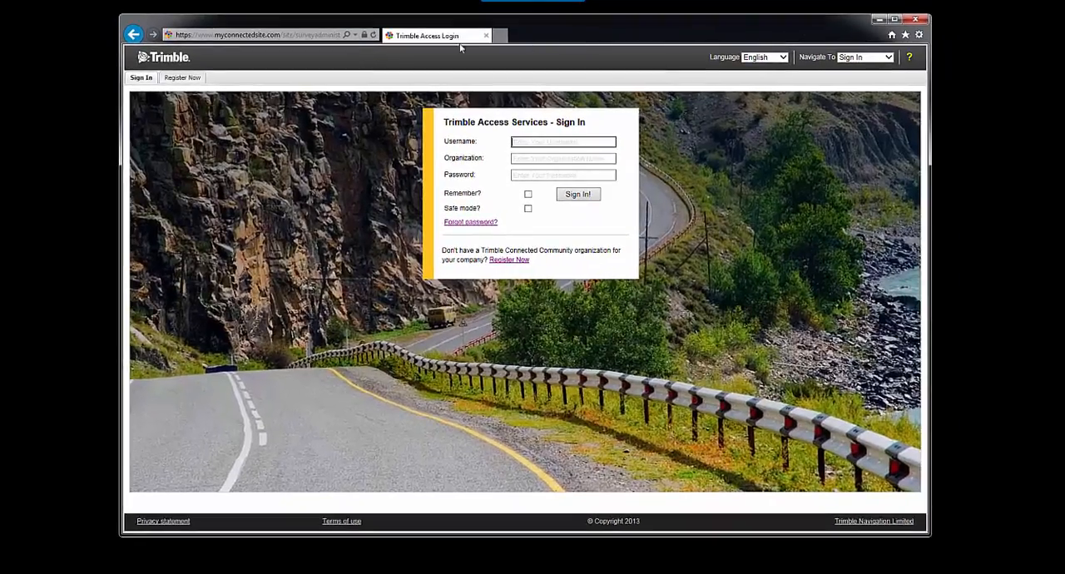
pyautogui.click(280, 35)
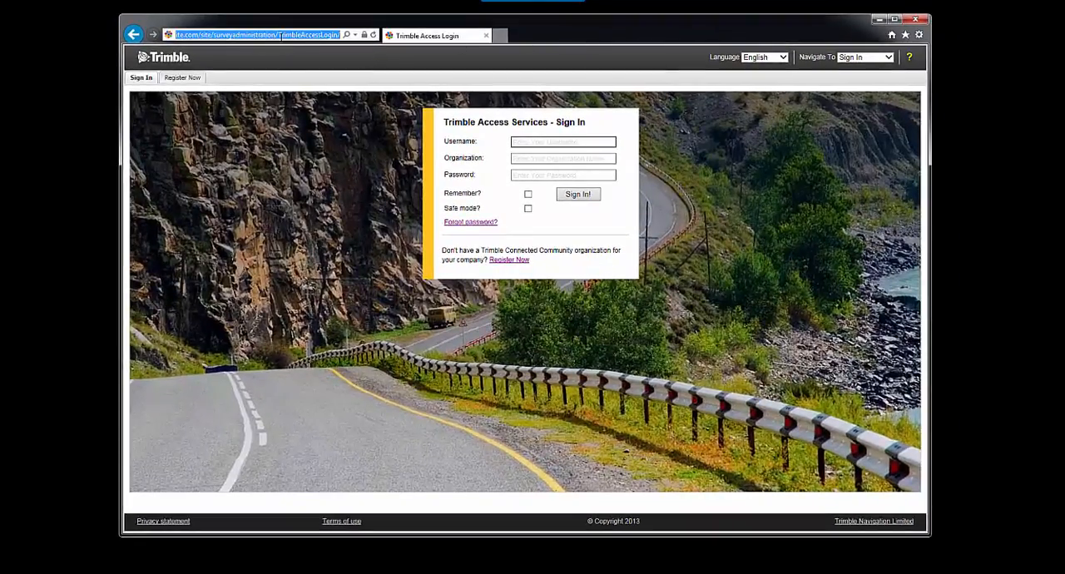
pyautogui.write('my.trimblea')
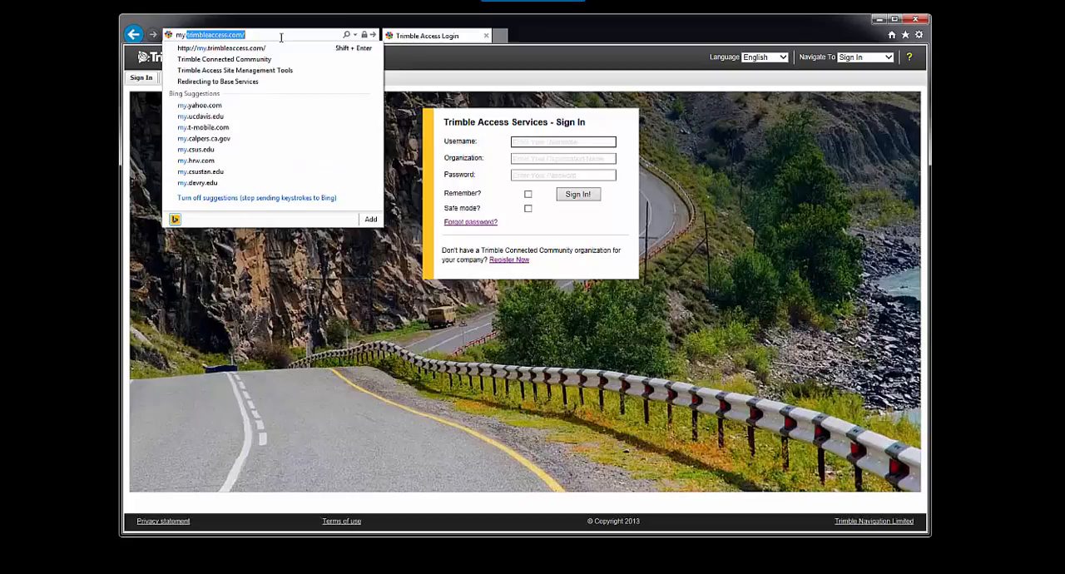
pyautogui.write('ccess.com/')
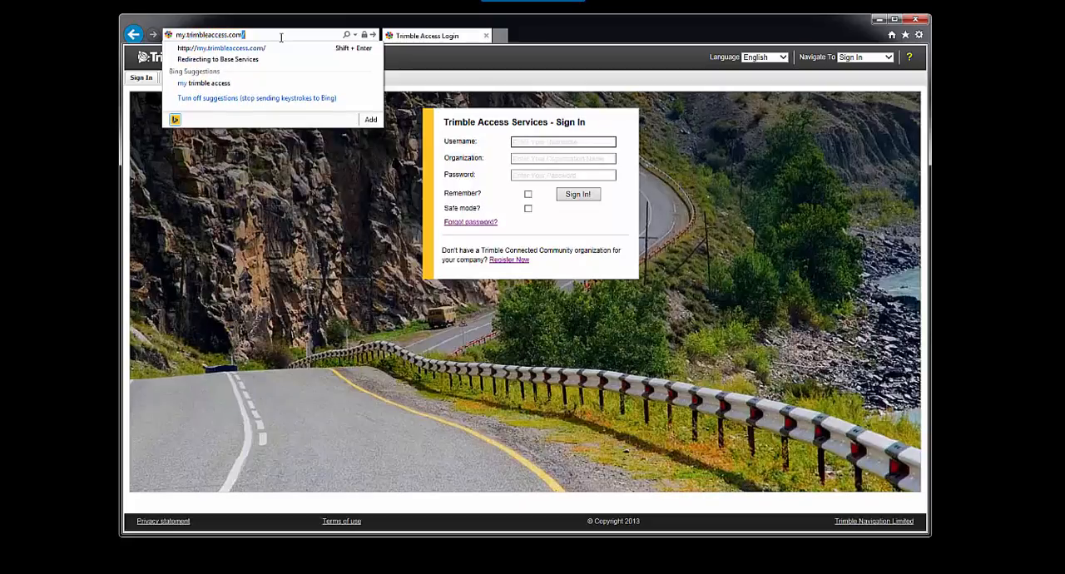
pyautogui.press('Return')
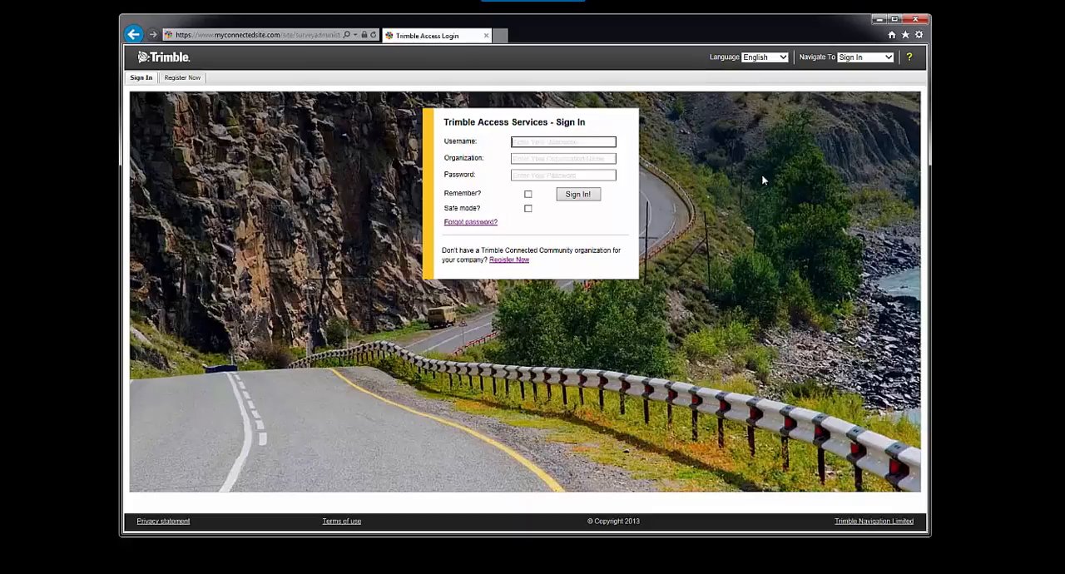
# Step: Start registering a new organization and choose CSDS Inc. as the dealer, leaving the controller serial number blank
pyautogui.click(505, 260)
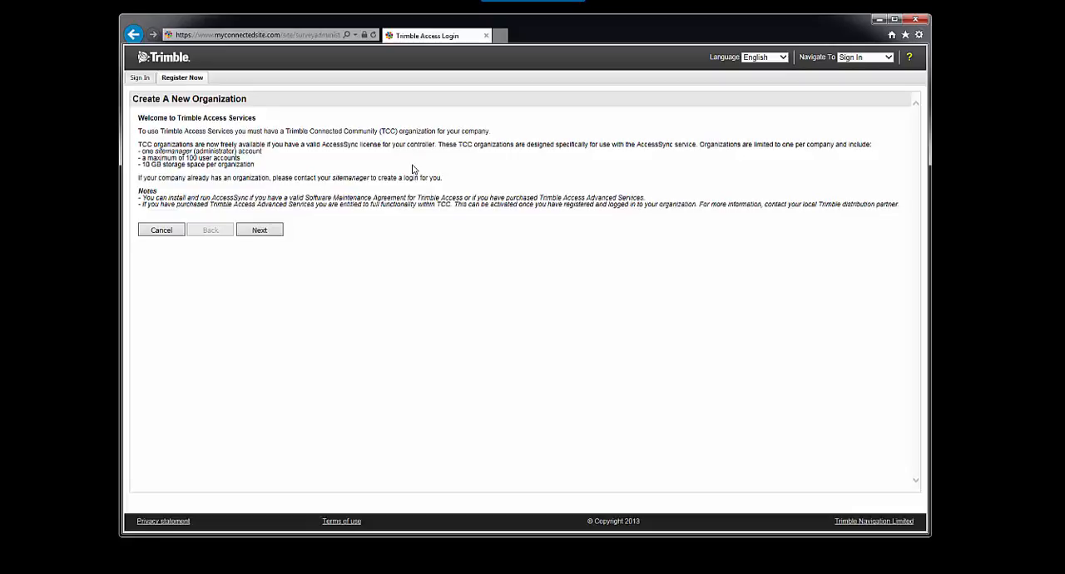
pyautogui.click(261, 233)
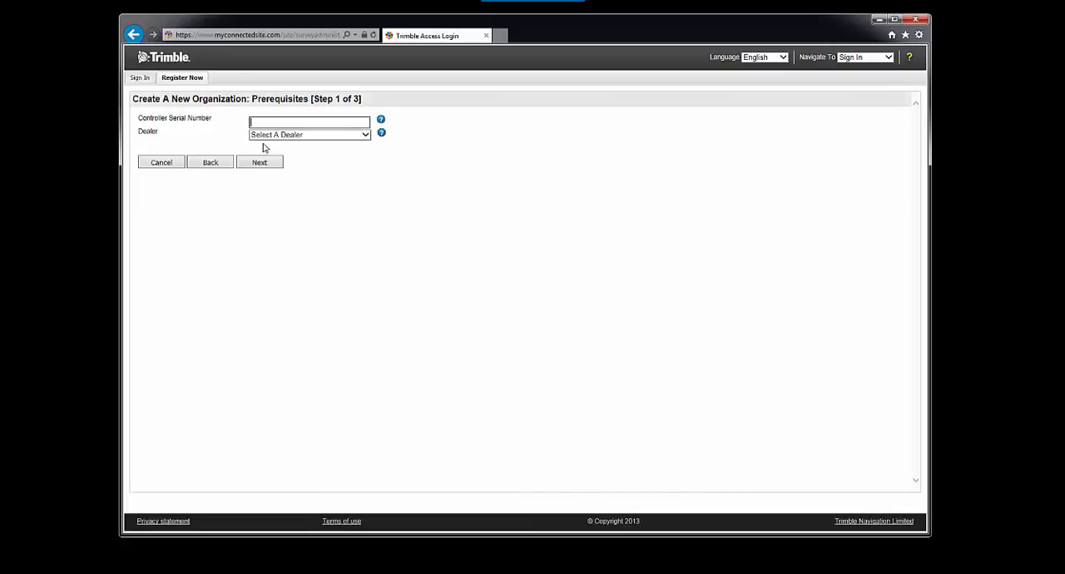
pyautogui.click(263, 124)
pyautogui.click(360, 135)
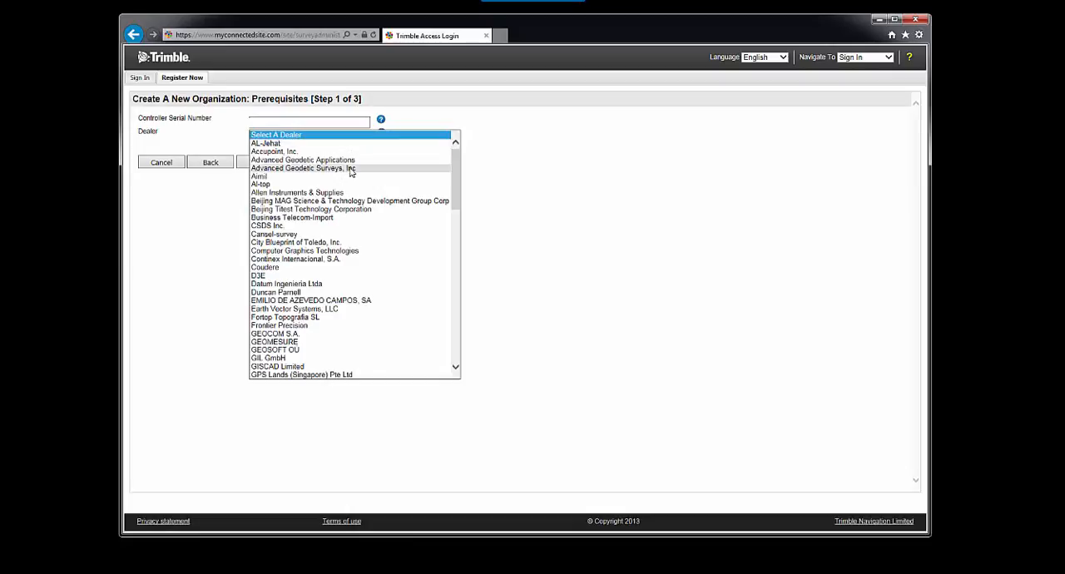
pyautogui.click(283, 226)
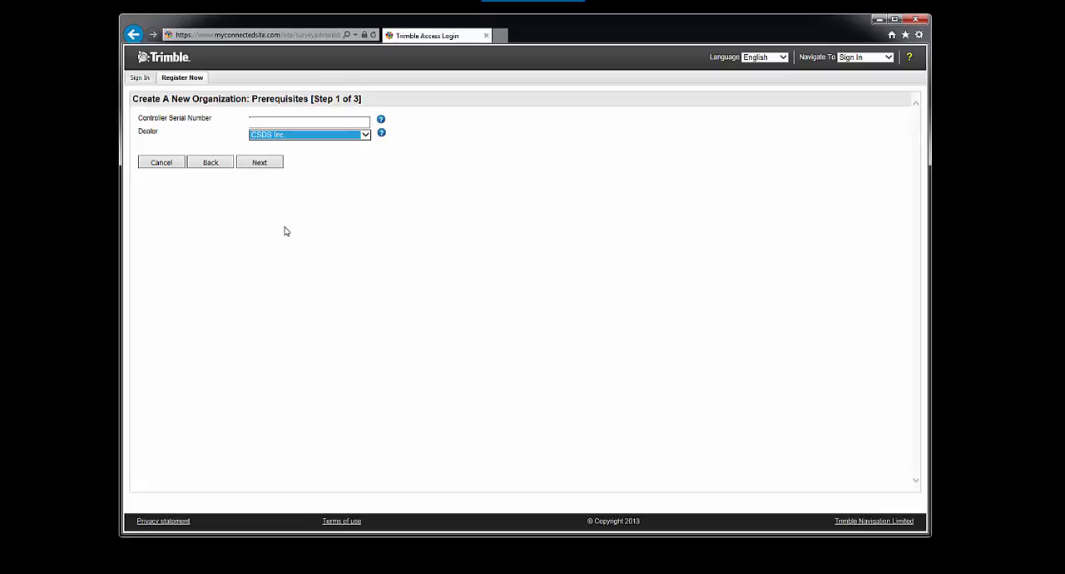
pyautogui.click(260, 164)
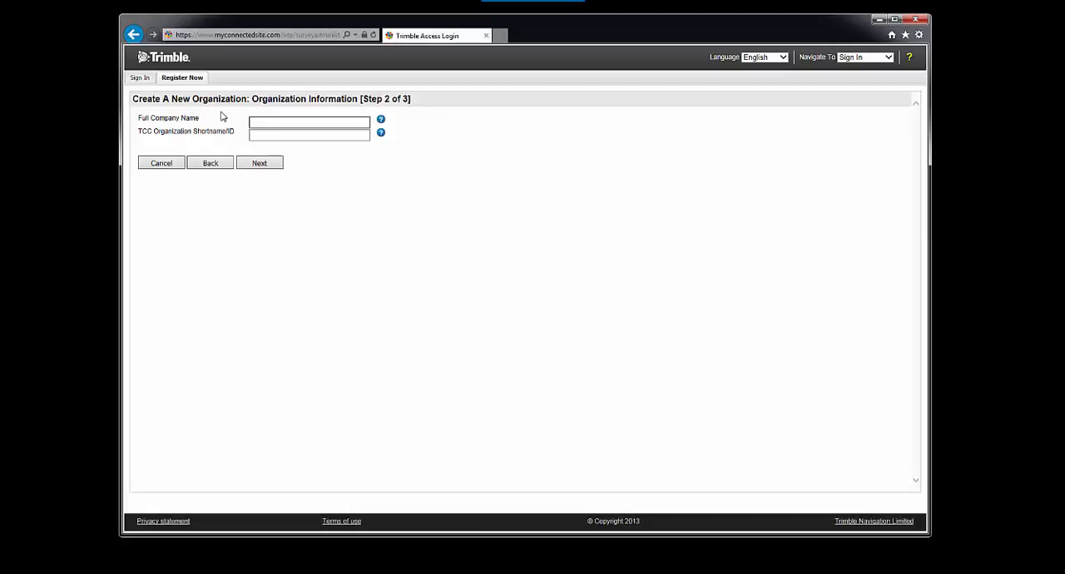
# Step: Enter CSDS-Support as both the full company name and the TCC organization shortname, and continue to the site manager information
pyautogui.write('CSDS-Support')
pyautogui.press('Tab')
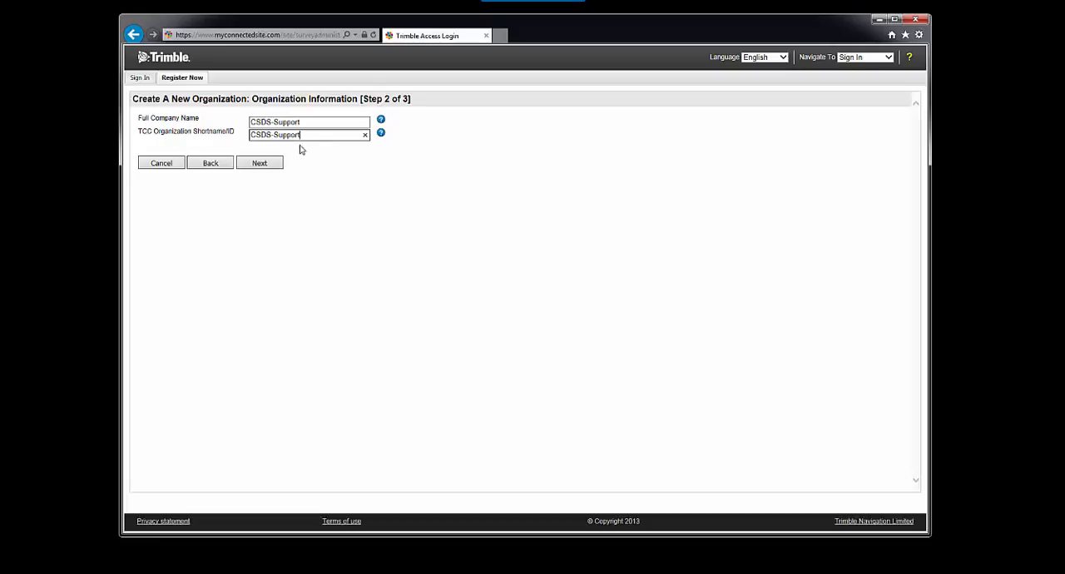
pyautogui.moveTo(302, 135); pyautogui.dragTo(255, 141)
pyautogui.write('CSDS-')
pyautogui.write('Support')
pyautogui.click(271, 167)
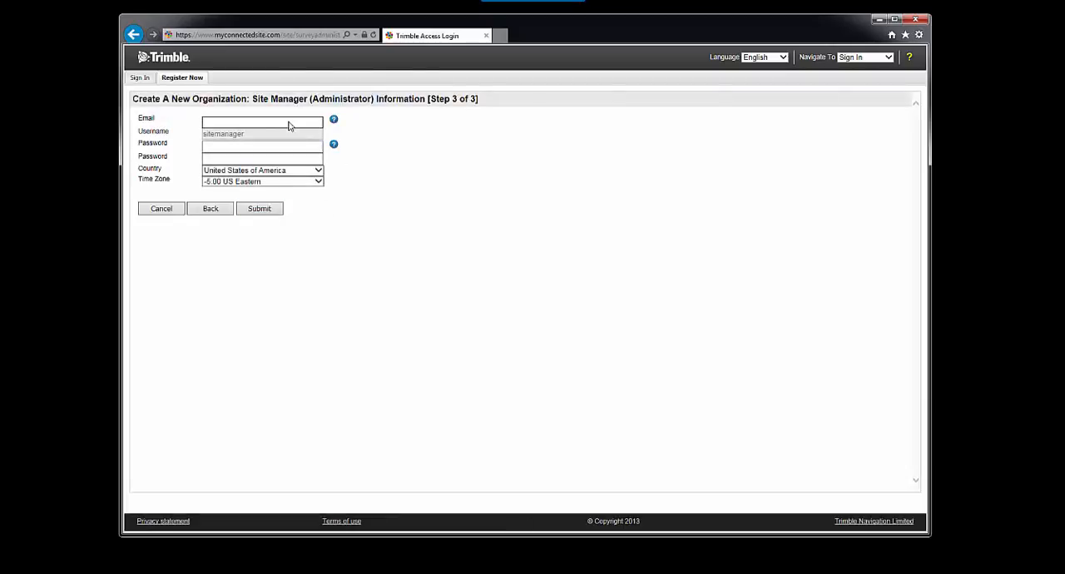
# Step: Fill in the site manager's e-mail and enter the account password in both password fields
pyautogui.press('Tab')
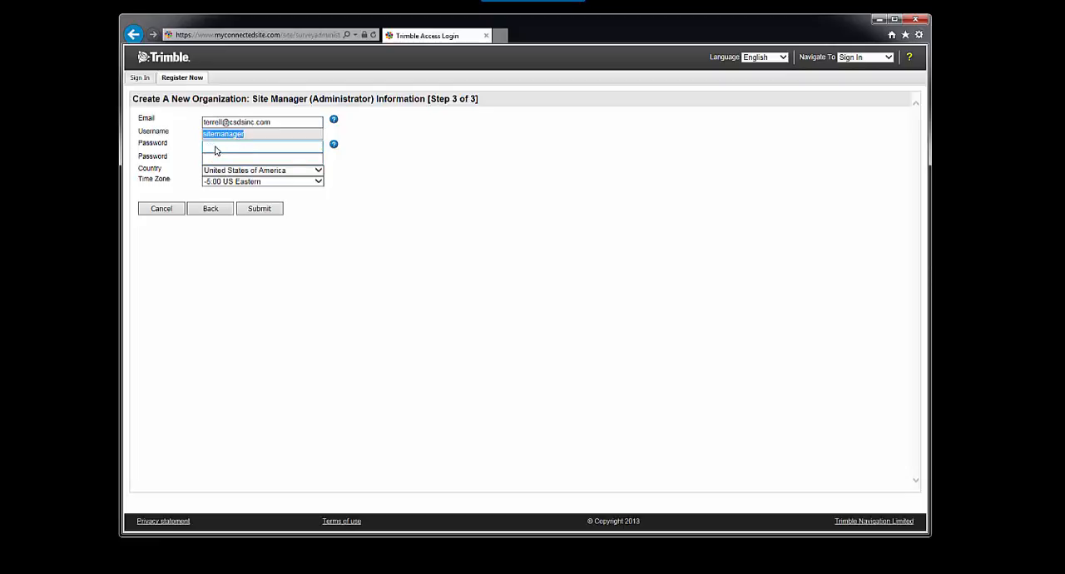
pyautogui.click(240, 149)
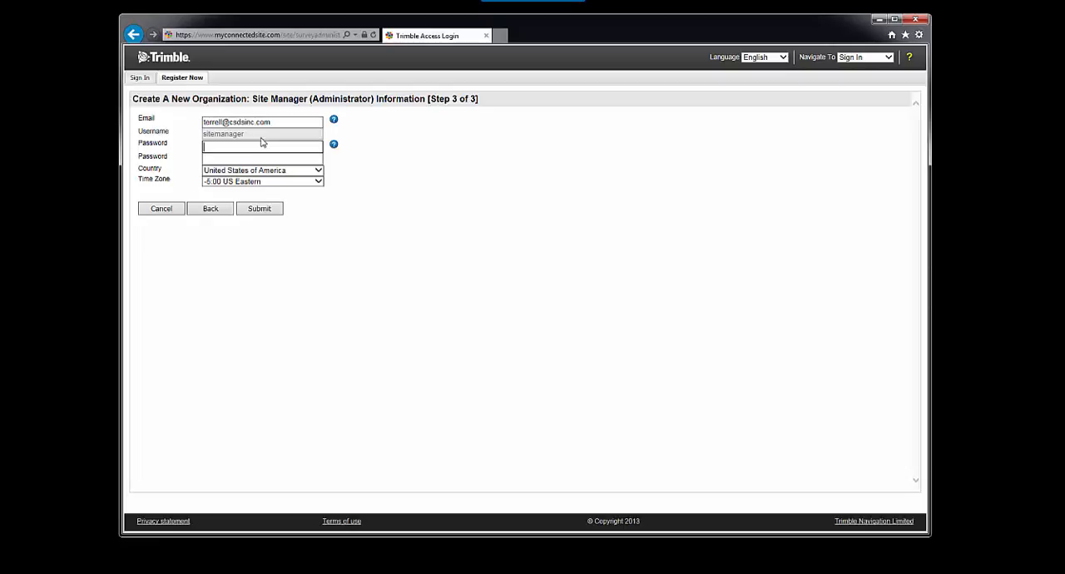
pyautogui.write('*********')
pyautogui.press('Tab')
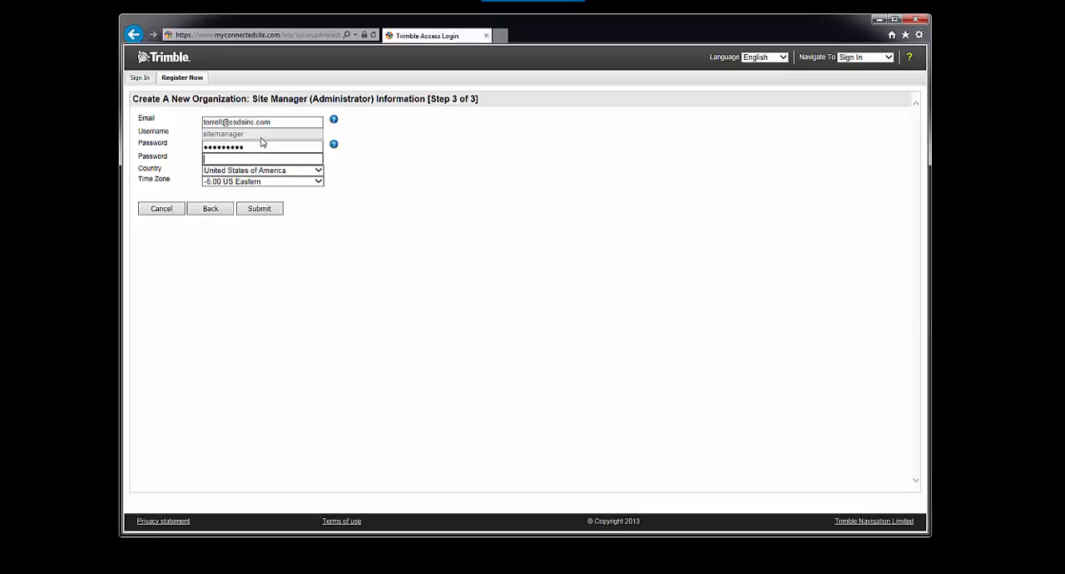
pyautogui.write('********')
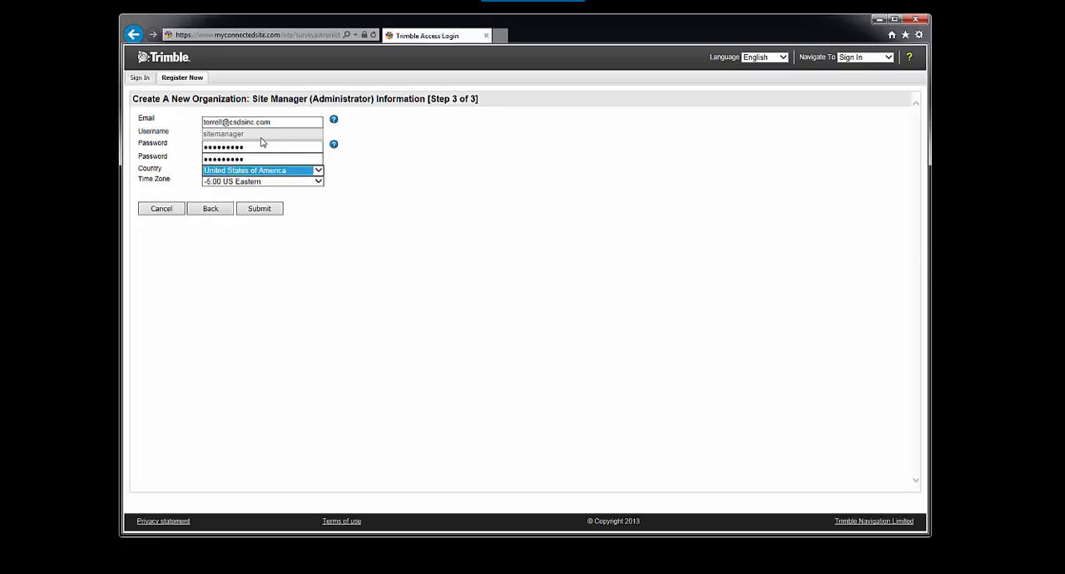
# Step: Set the site manager's time zone to -8:00 US Pacific
pyautogui.click(316, 183)
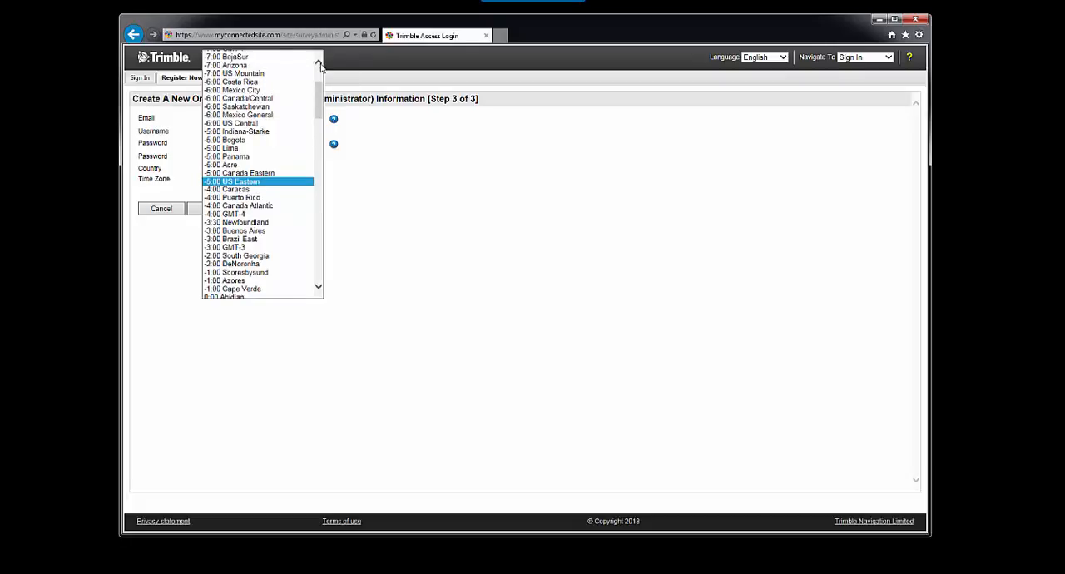
pyautogui.scroll(2, 317, 73)
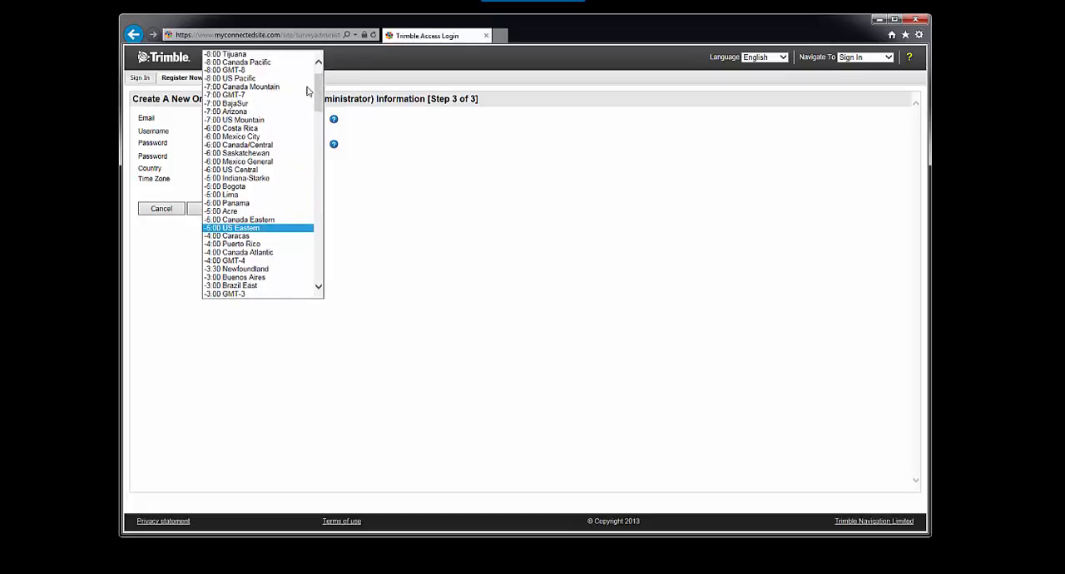
pyautogui.click(250, 78)
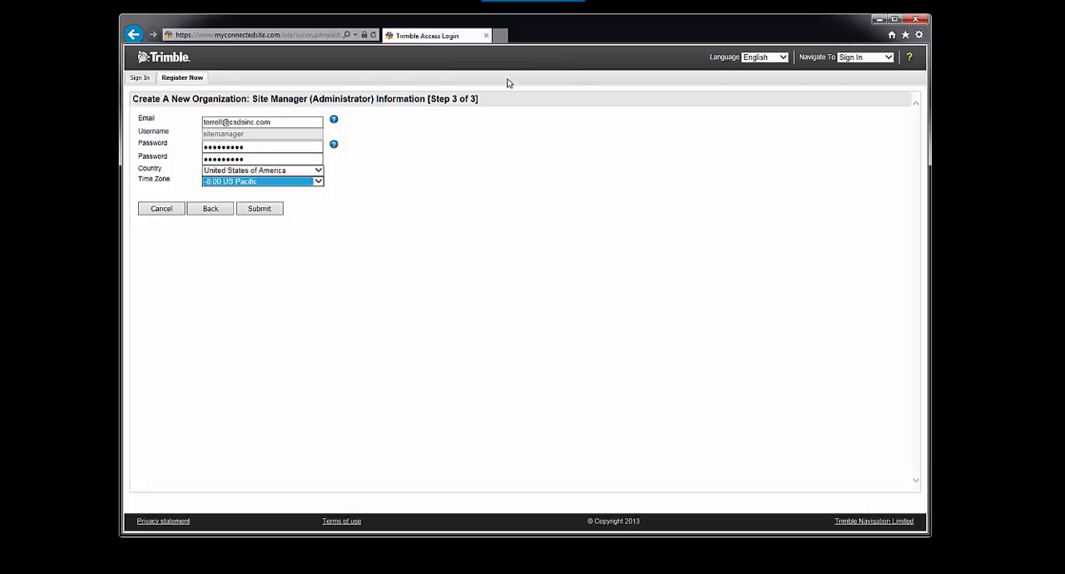
# Step: Leave the registration and sign in as sitemanager of the CSDS-Support organization with the account password
pyautogui.click(158, 78)
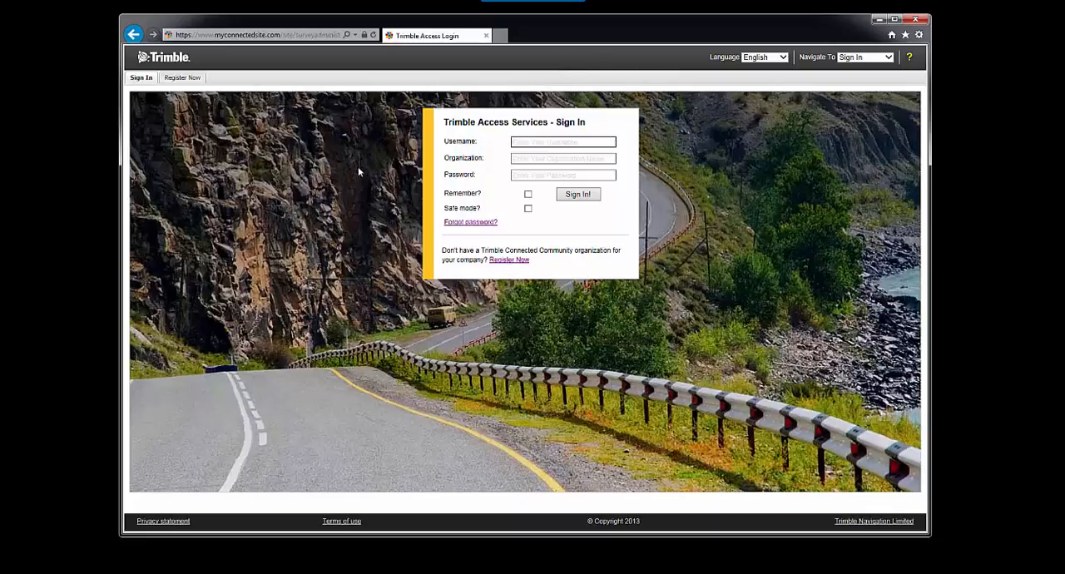
pyautogui.write('sitemanager')
pyautogui.press('Tab')
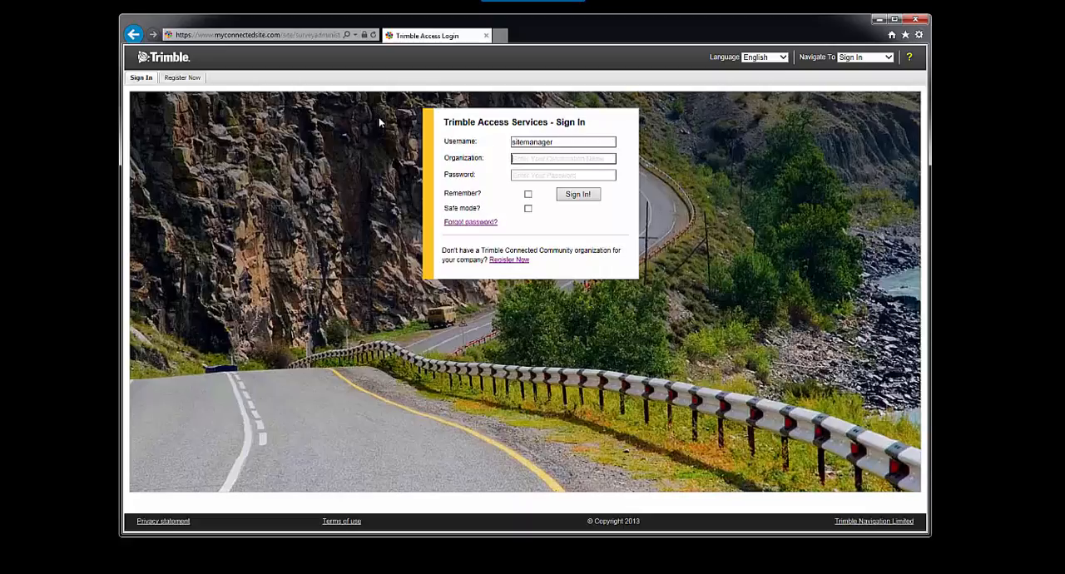
pyautogui.write('CSDS-Suppo')
pyautogui.write('rt')
pyautogui.press('Tab')
pyautogui.write('•')
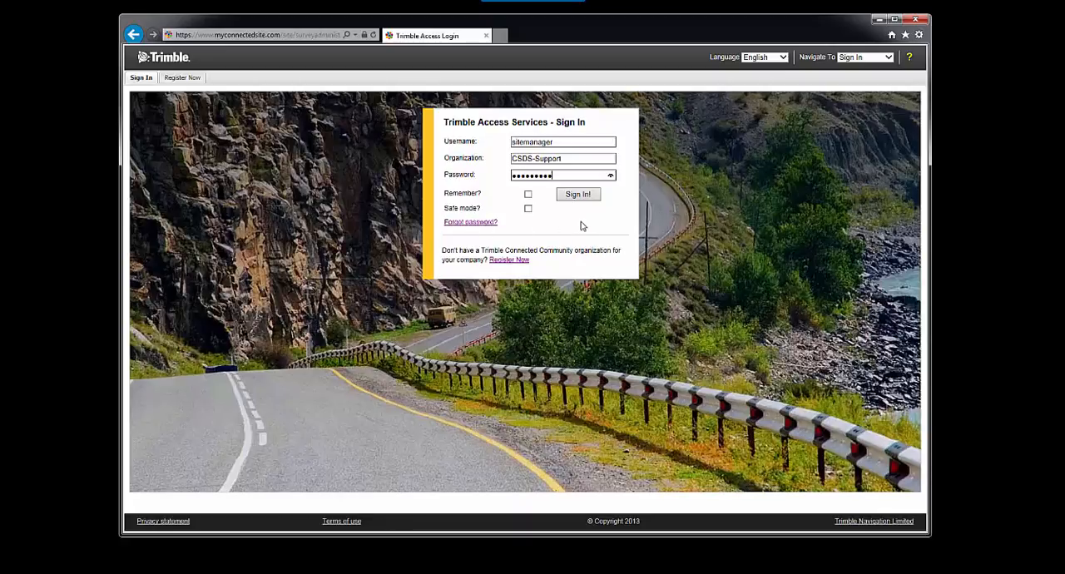
pyautogui.click(583, 197)
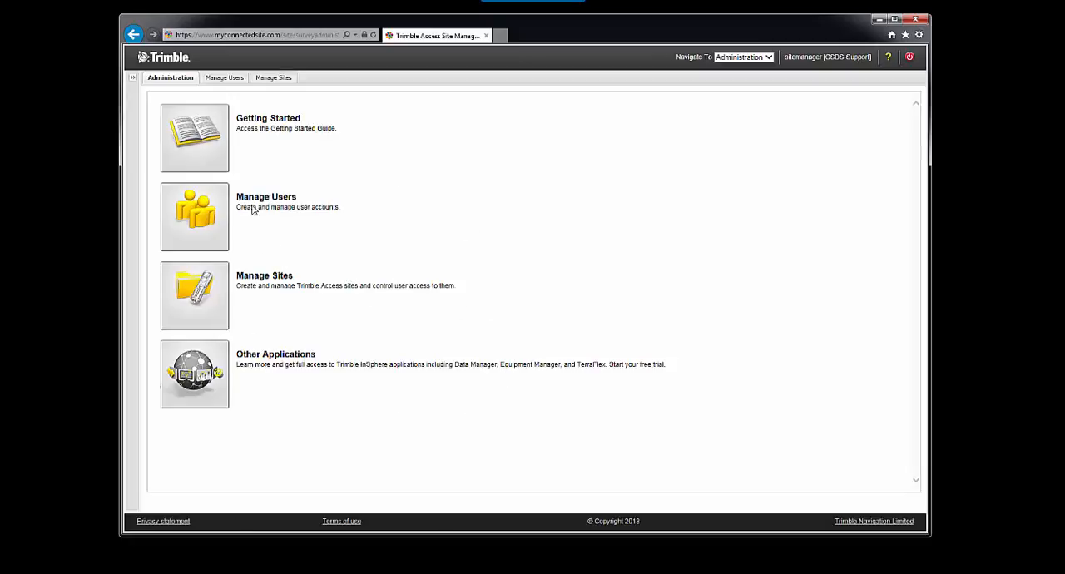
# Step: Start a new user named Testing Account with username testact, filling in the password and e-mail, and continue to site permissions
pyautogui.click(216, 208)
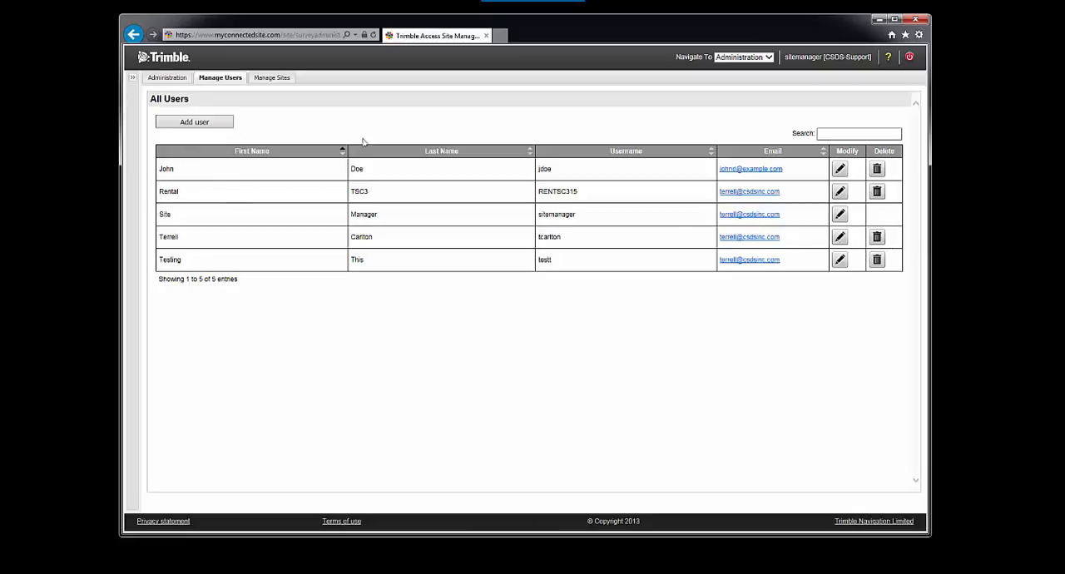
pyautogui.click(198, 125)
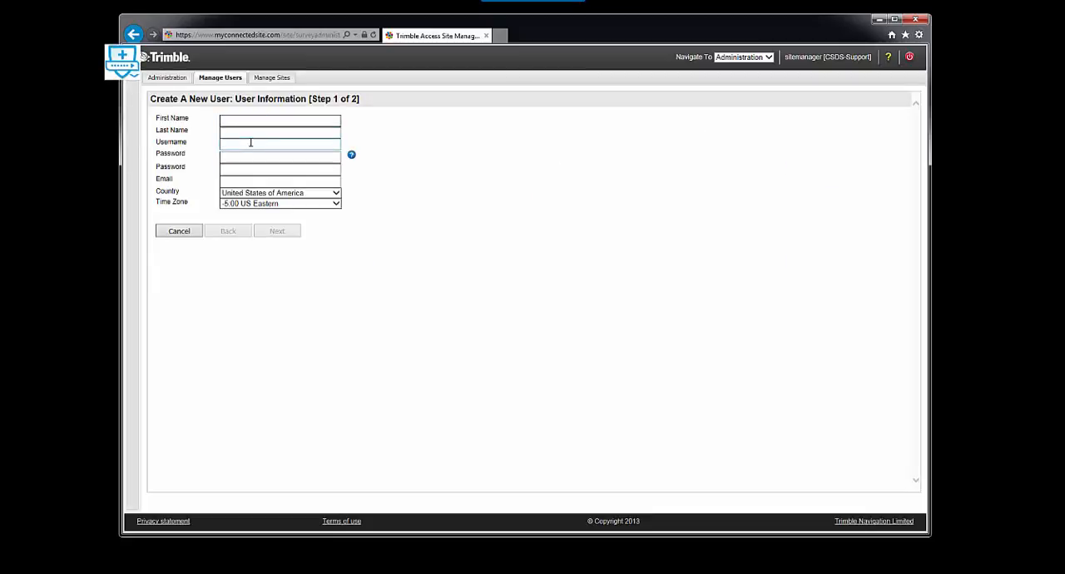
pyautogui.write('Testing')
pyautogui.press('Tab')
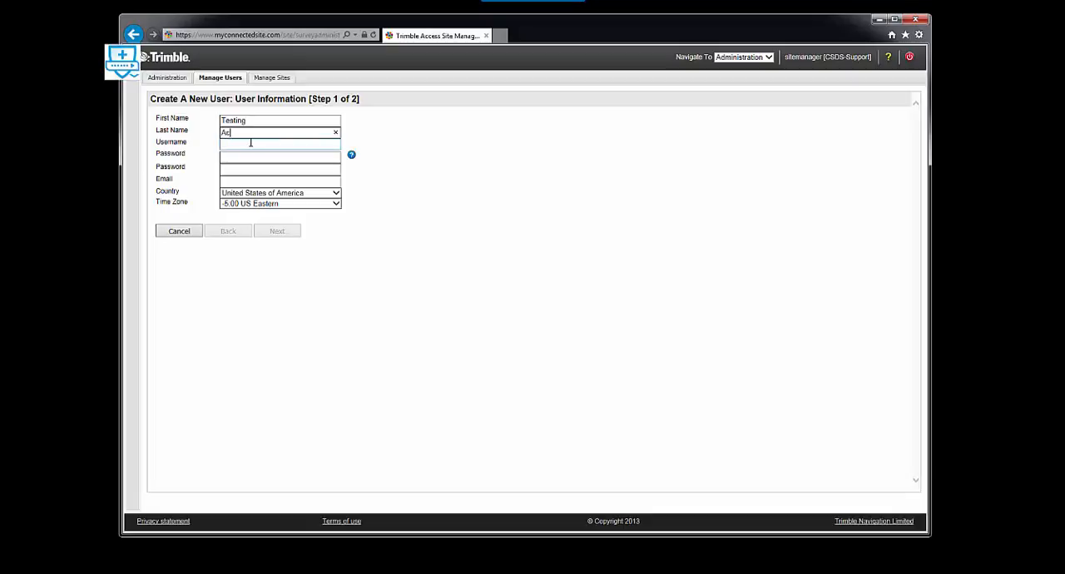
pyautogui.press('Tab')
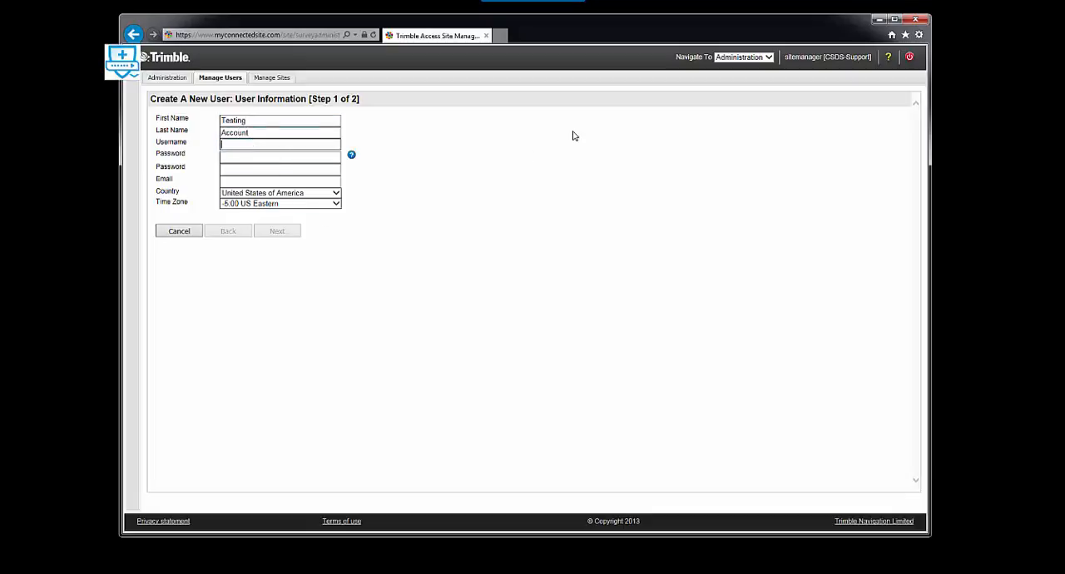
pyautogui.write('testact')
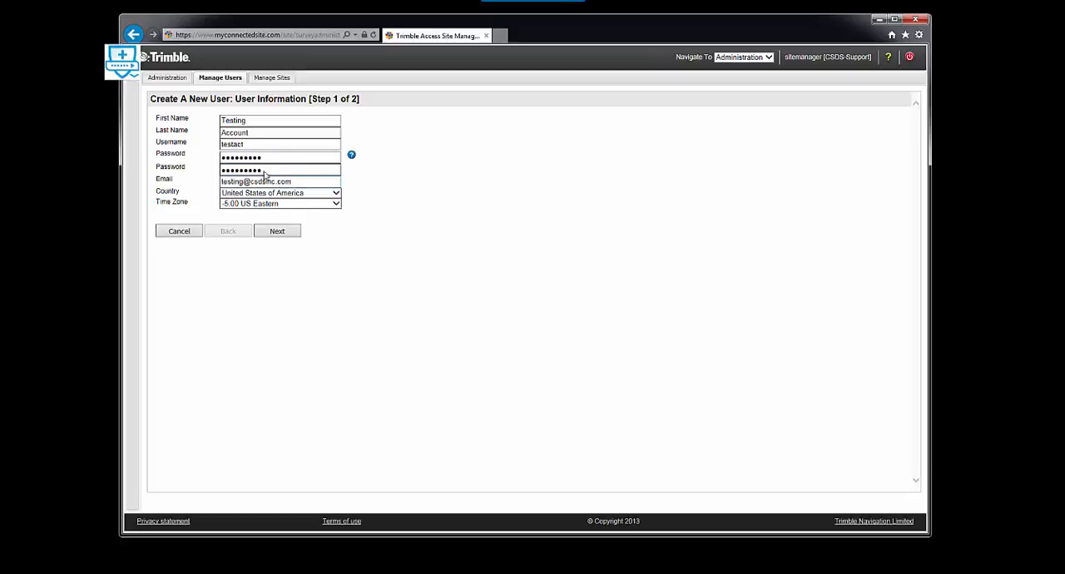
pyautogui.click(282, 236)
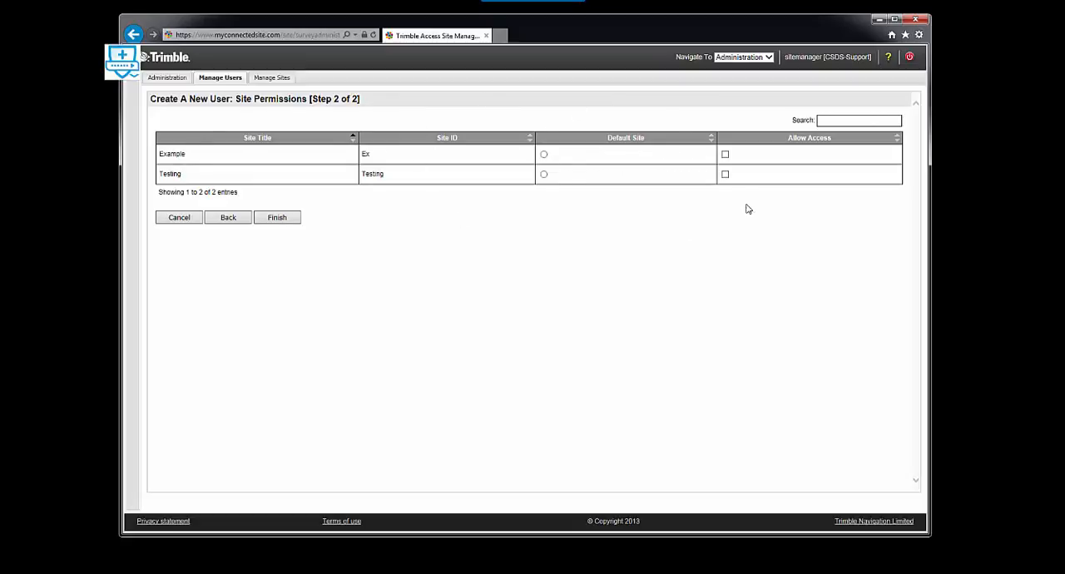
# Step: Allow the new user access to the Example and Testing sites, and cancel the user creation
pyautogui.click(724, 154)
pyautogui.click(725, 174)
pyautogui.click(160, 220)
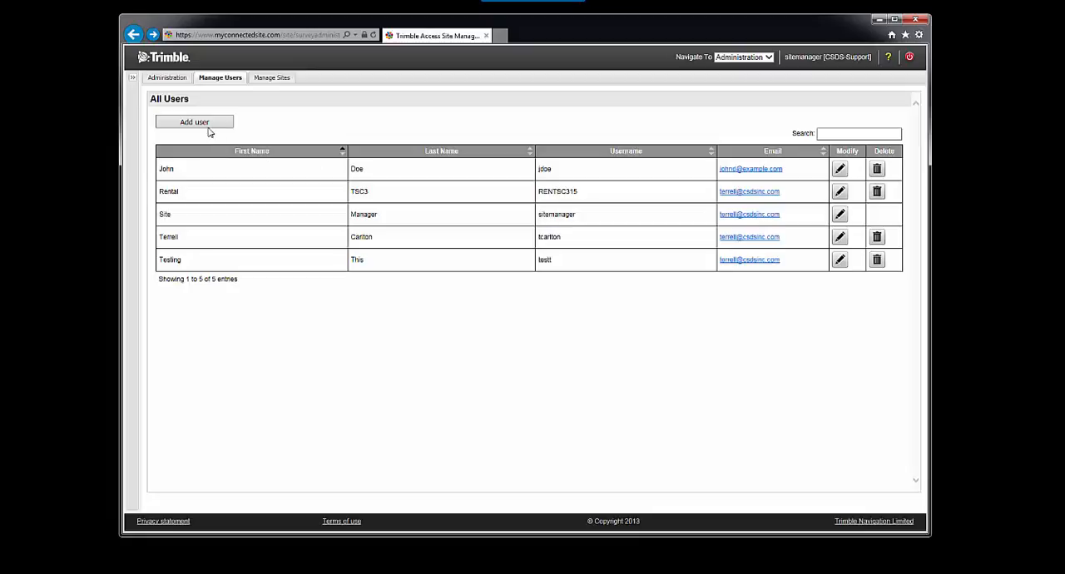
# Step: Start a new site in the organization's site list and title it Example2
pyautogui.click(268, 81)
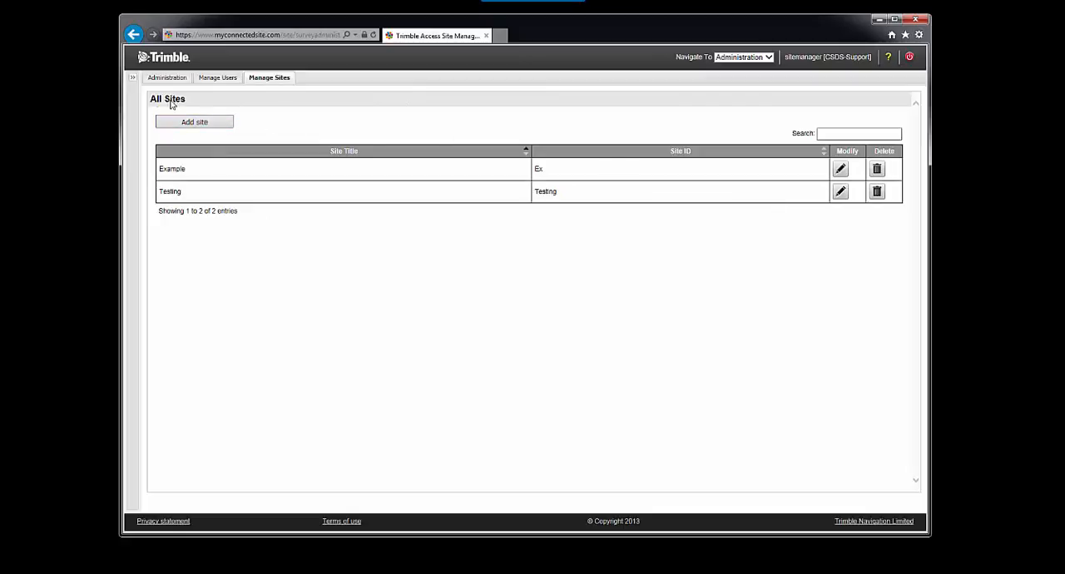
pyautogui.click(194, 125)
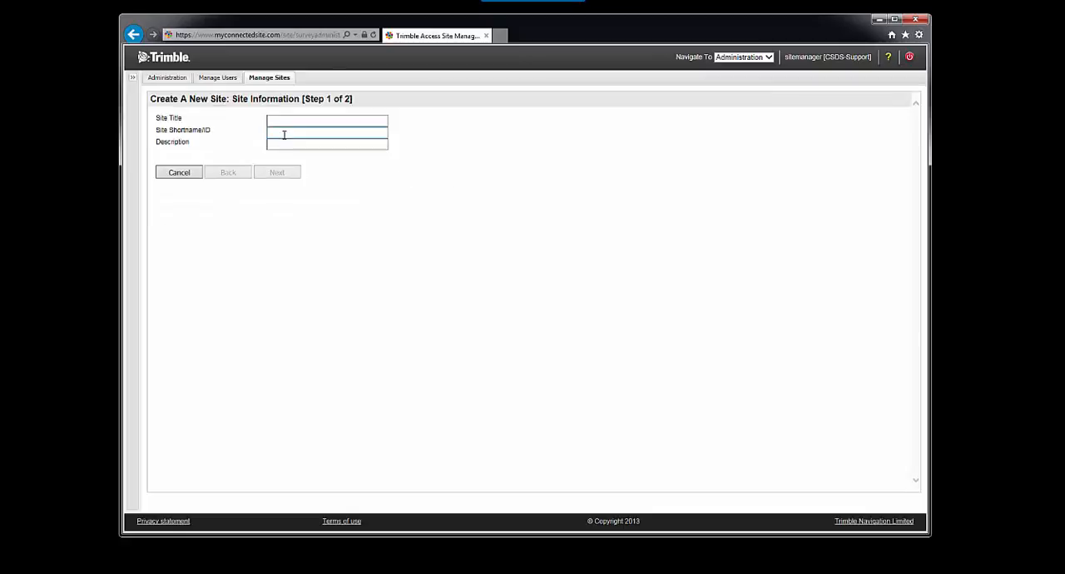
pyautogui.click(290, 122)
pyautogui.write('Example')
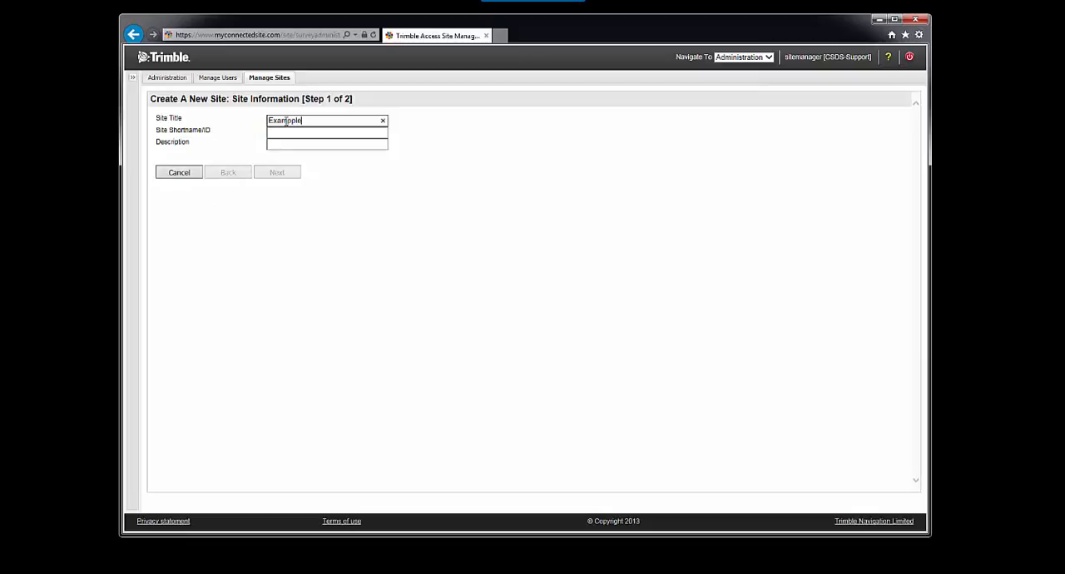
pyautogui.write(' 2')
pyautogui.press('Tab')
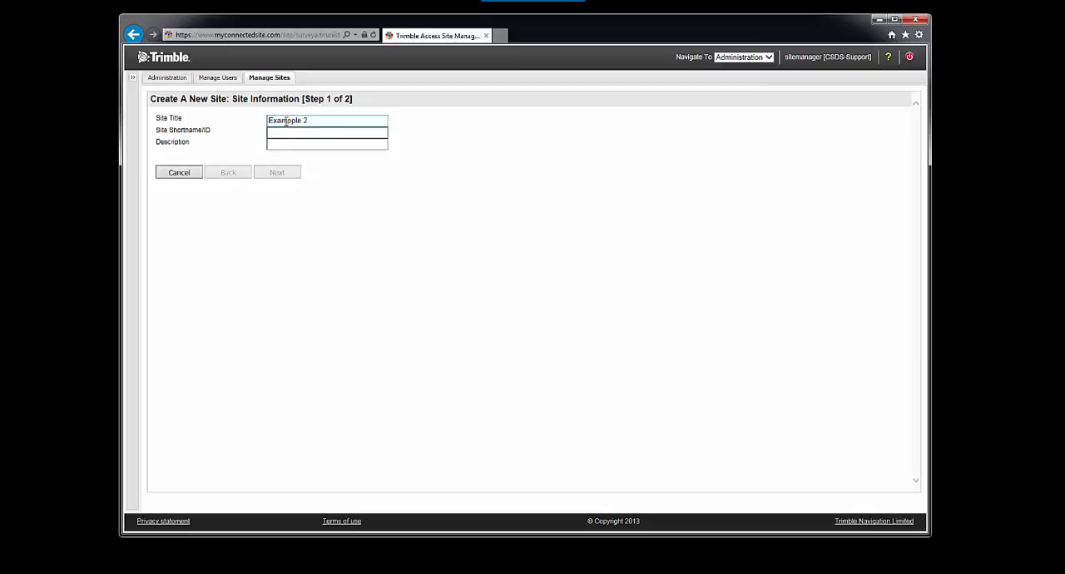
pyautogui.hotkey('shift', 'Tab')
pyautogui.write('Example')
pyautogui.press('BackSpace')
pyautogui.press('BackSpace')
pyautogui.press('BackSpace')
pyautogui.press('BackSpace')
pyautogui.press('BackSpace')
pyautogui.press('BackSpace')
pyautogui.press('BackSpace')
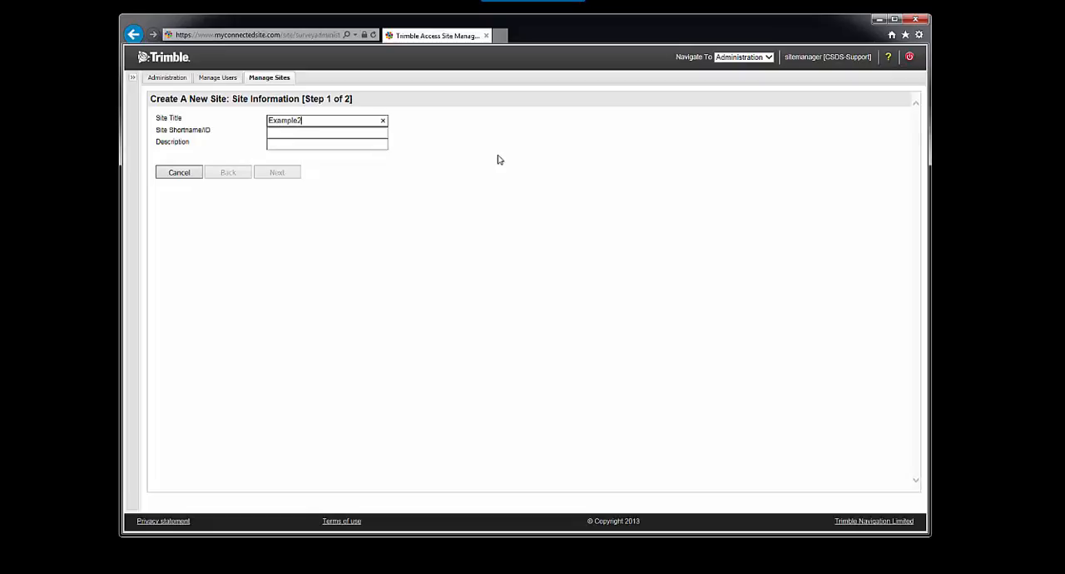
pyautogui.write('Example2')
# Step: Give the new site the short name Ex2 and the description Testing, and continue to user permissions
pyautogui.press('Tab')
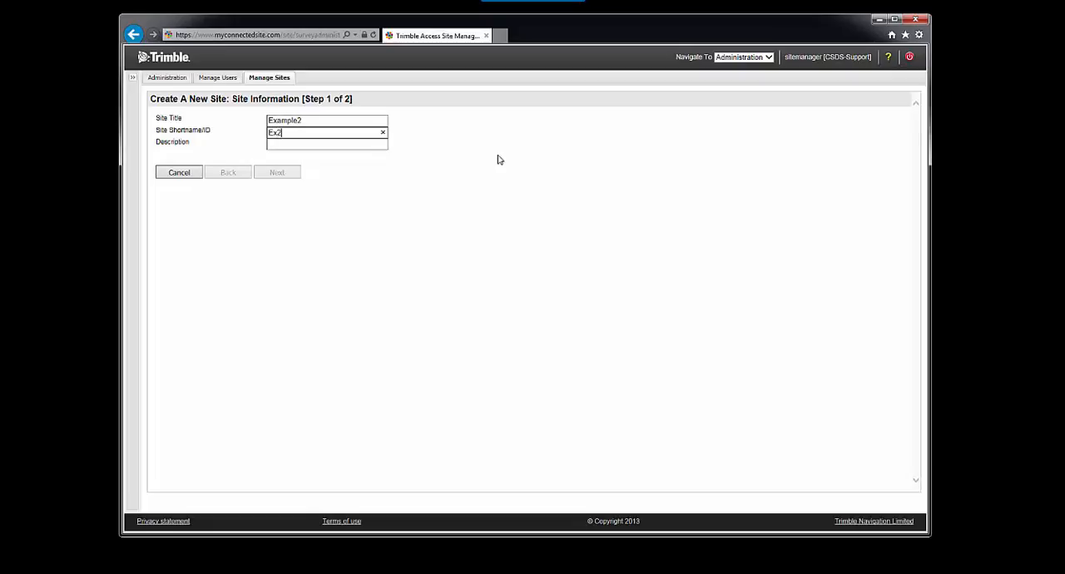
pyautogui.press('Tab')
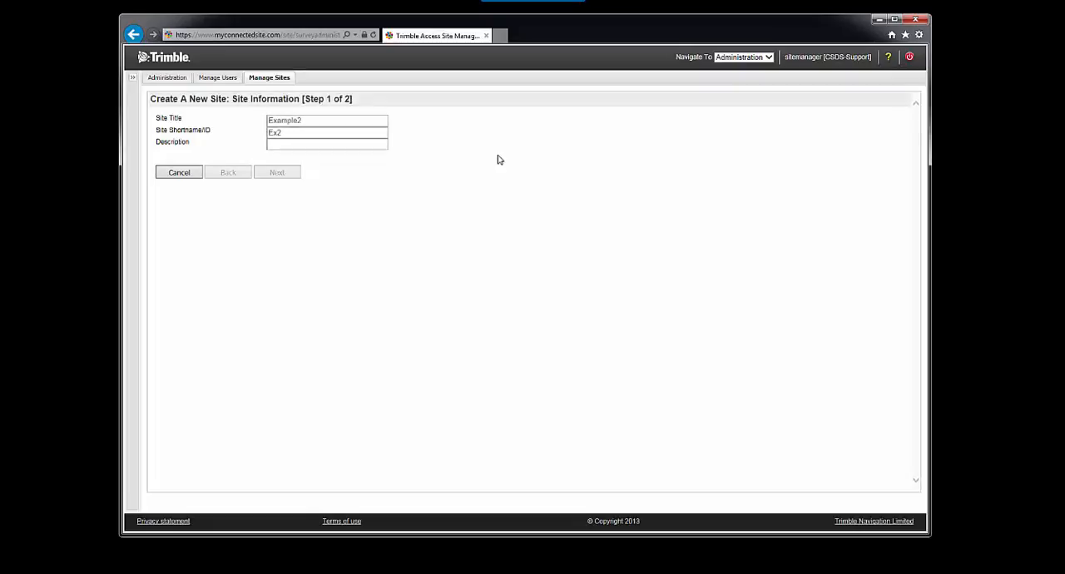
pyautogui.write('escrip')
pyautogui.press('BackSpace')
pyautogui.press('BackSpace')
pyautogui.press('BackSpace')
pyautogui.press('BackSpace')
pyautogui.press('BackSpace')
pyautogui.press('BackSpace')
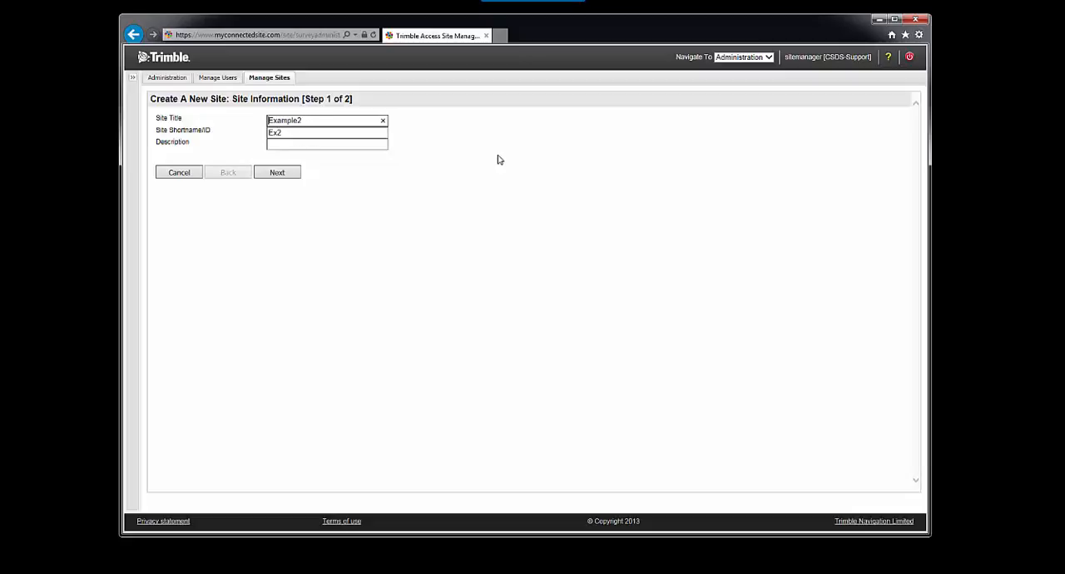
pyautogui.press('Tab')
pyautogui.press('Tab')
pyautogui.write('Test')
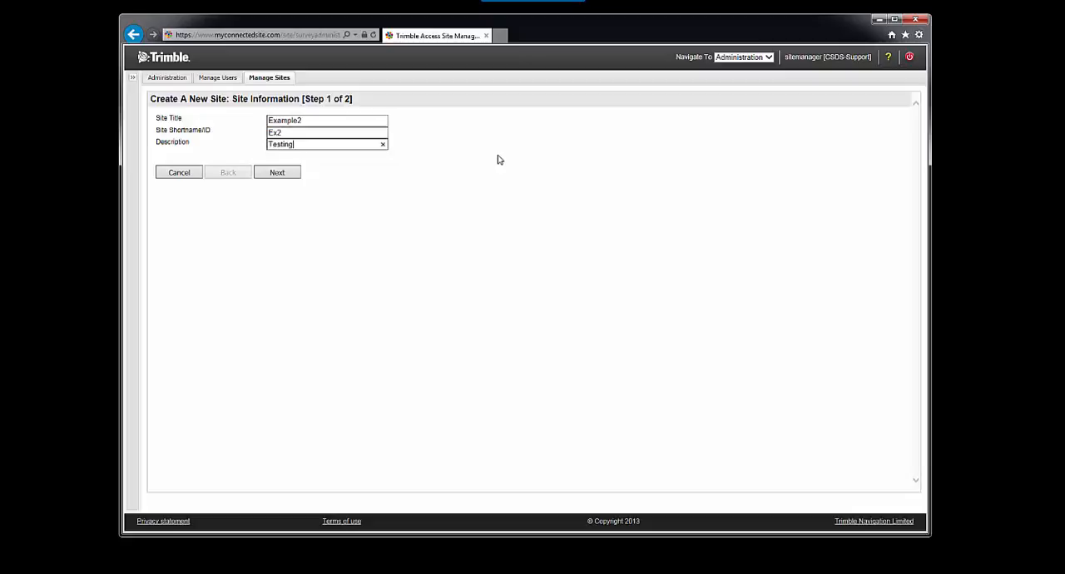
pyautogui.click(279, 175)
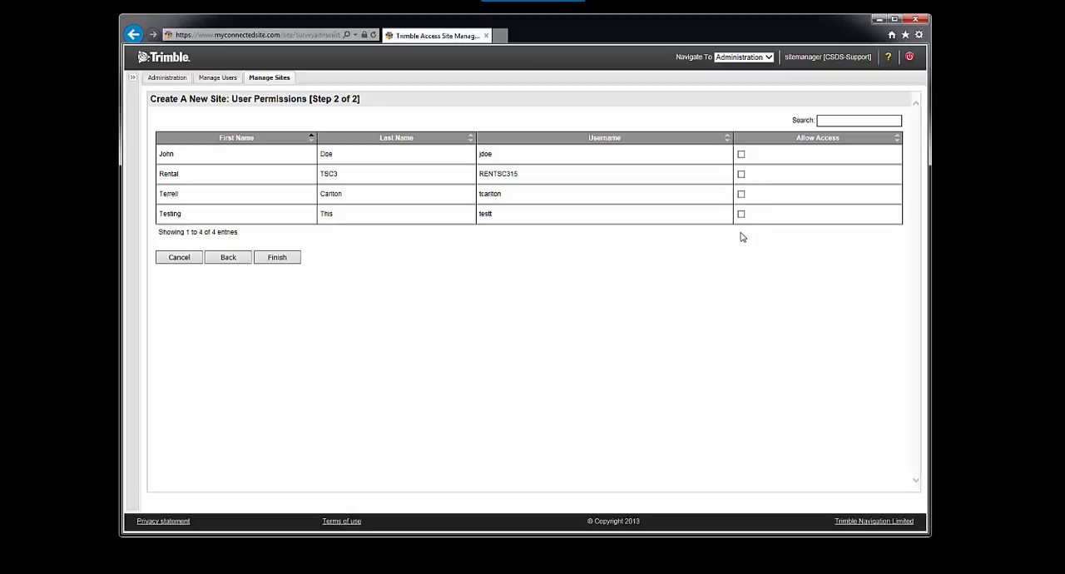
# Step: Allow the first and third listed users access to the new site and finish creating it
pyautogui.click(741, 154)
pyautogui.click(742, 194)
pyautogui.click(290, 262)
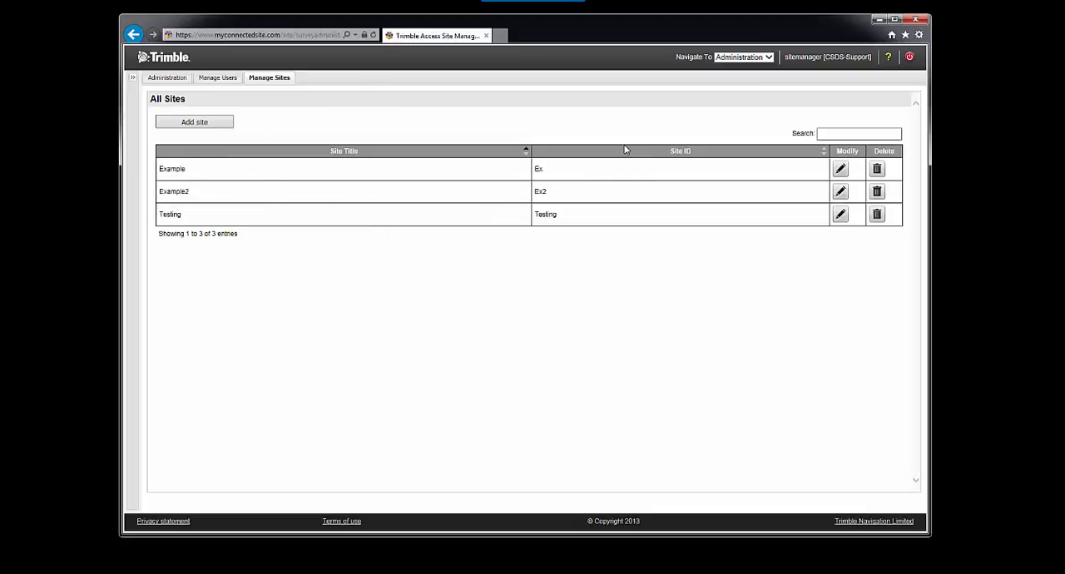
# Step: Sign out as site manager and sign in as the personal user of the CSDS-Support organization with the account password
pyautogui.click(183, 80)
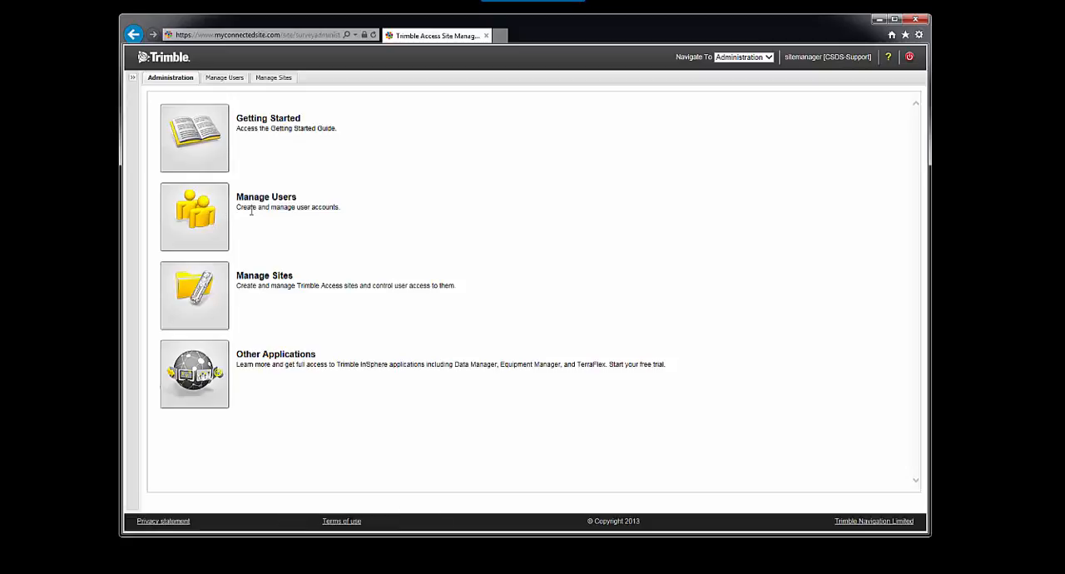
pyautogui.click(910, 58)
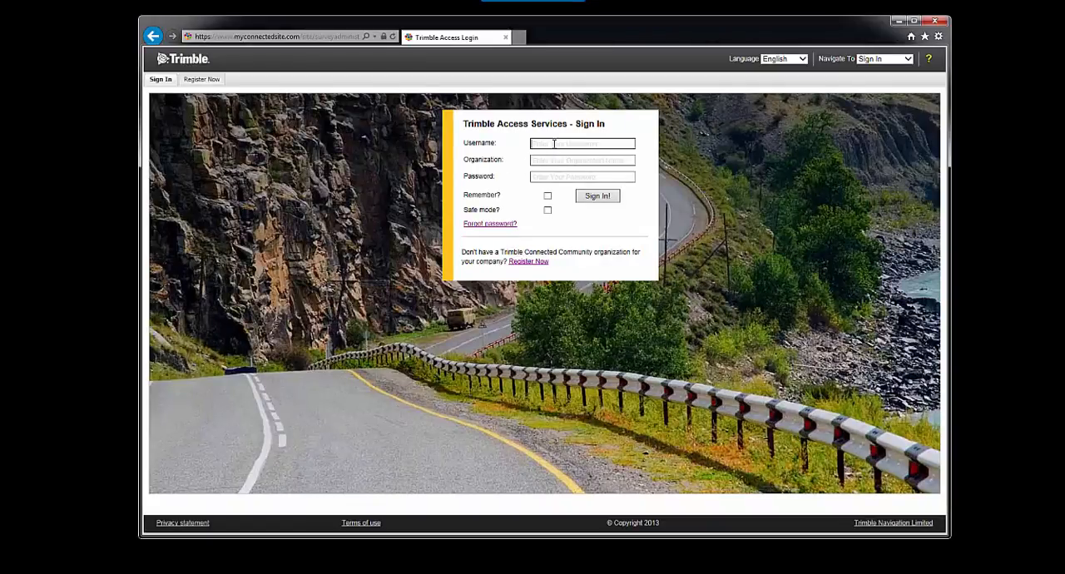
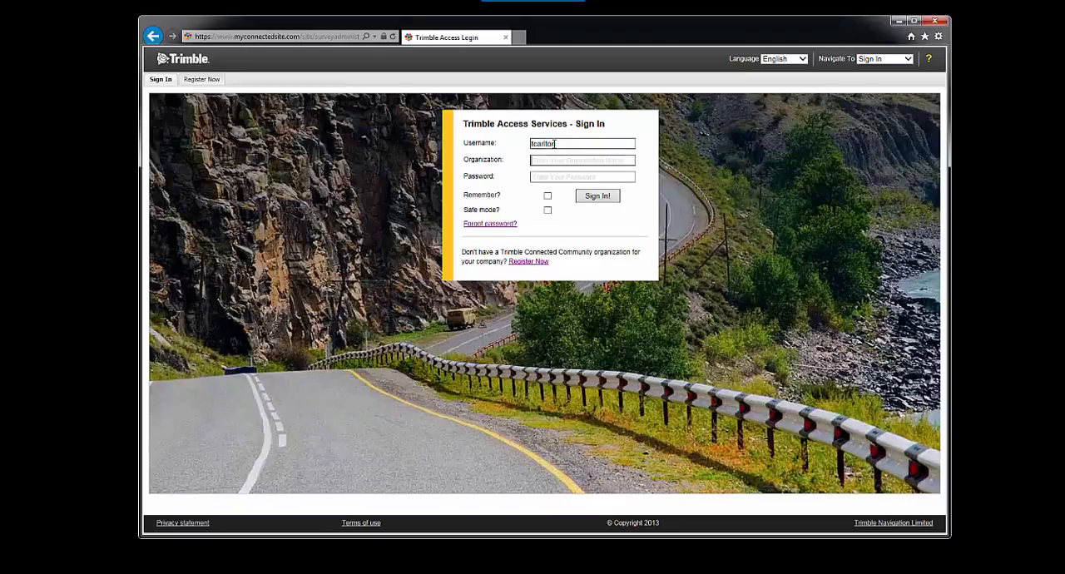
pyautogui.press('Tab')
pyautogui.write('CS')
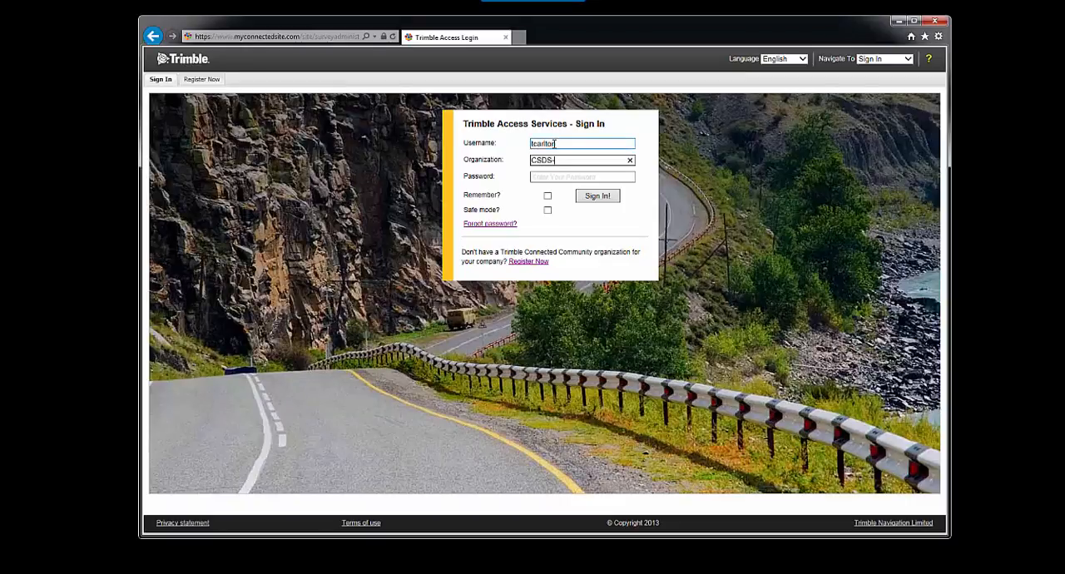
pyautogui.press('Tab')
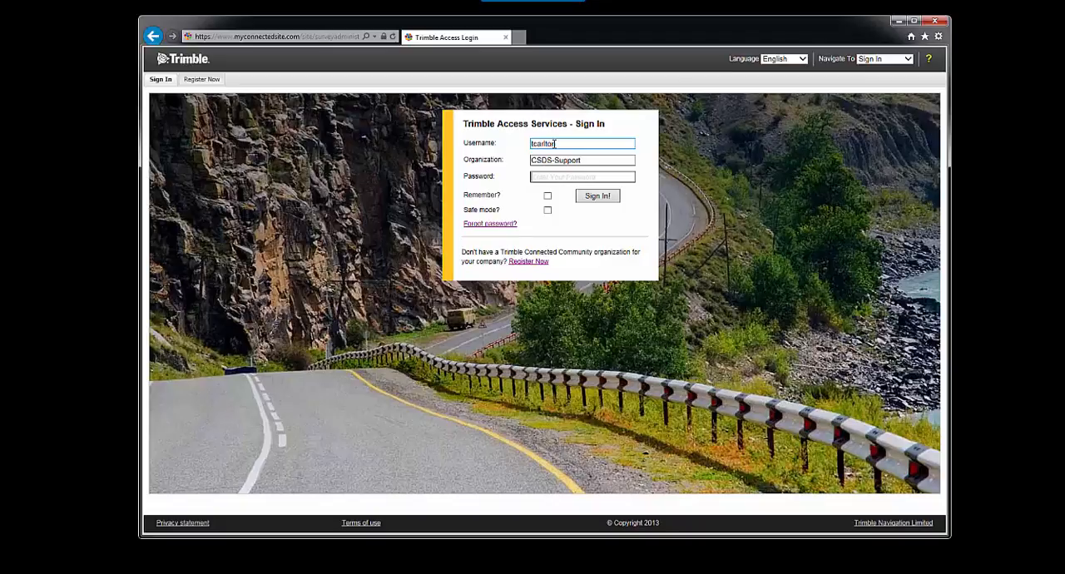
pyautogui.write('••')
pyautogui.press('Return')
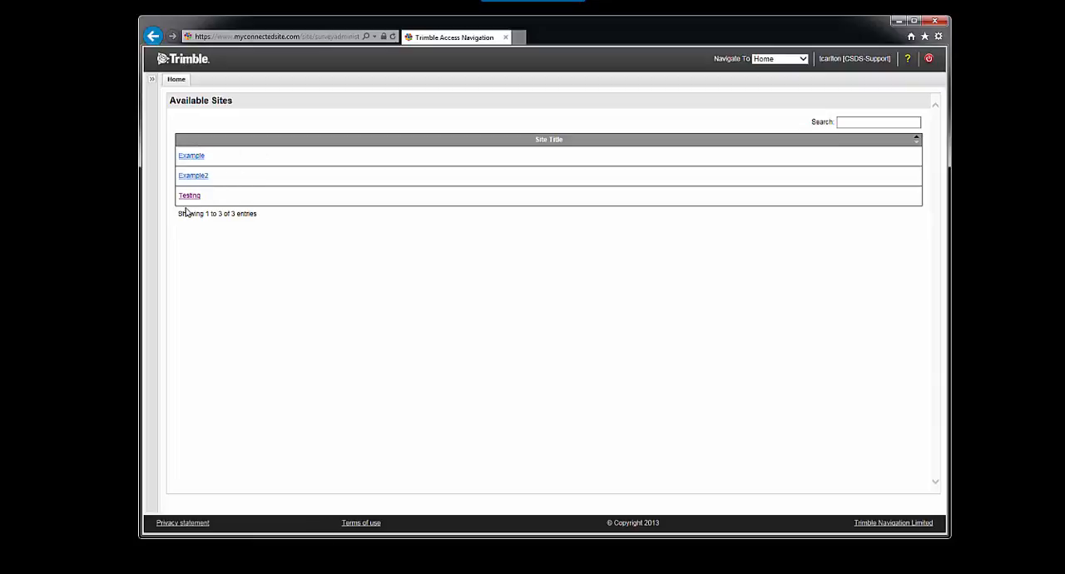
# Step: Open the Example site's file upload and start selecting files to send
pyautogui.click(193, 156)
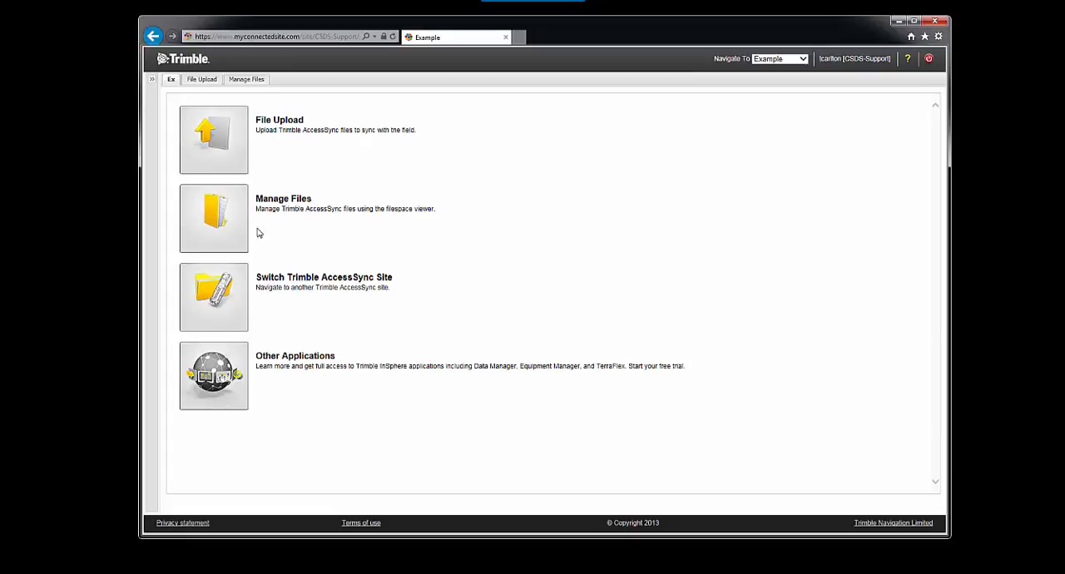
pyautogui.click(240, 123)
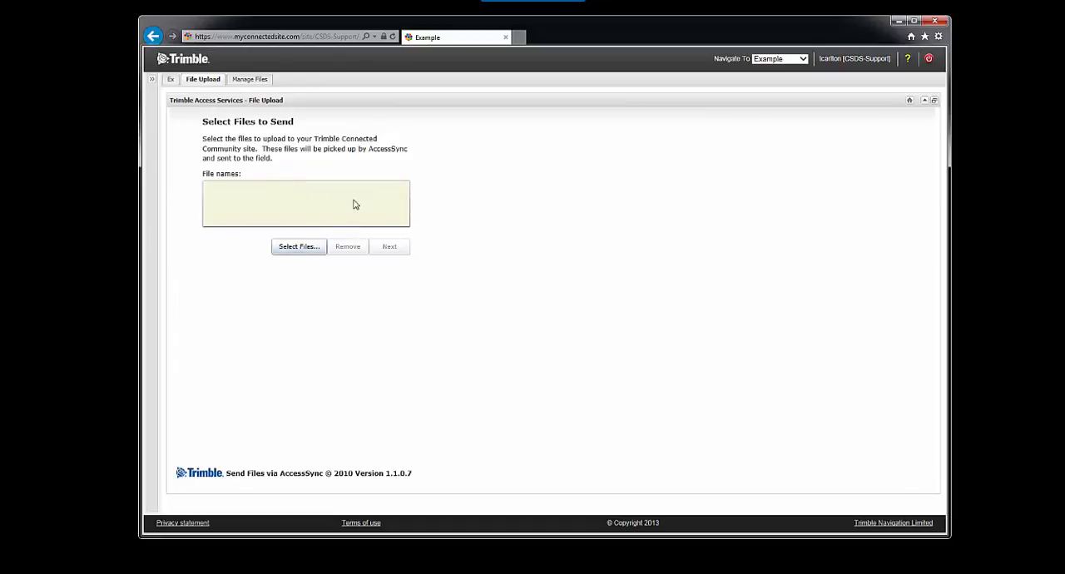
pyautogui.click(293, 248)
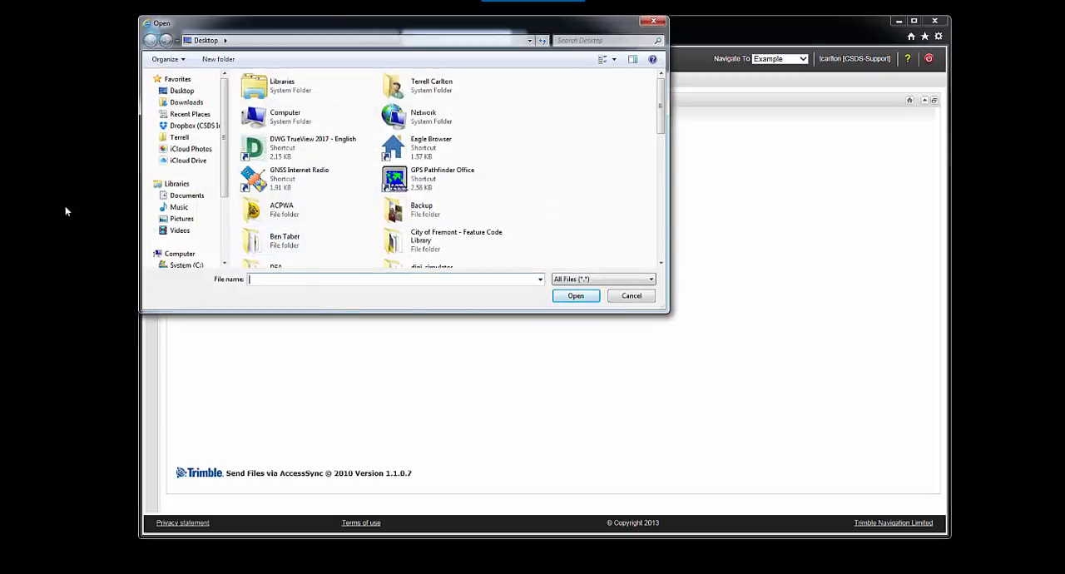
# Step: Browse in Dropbox (CSDS Inc) through Training Data, _Webinars and TBC Basics - February 2016 to the TBC Basics Student Data folder
pyautogui.click(193, 126)
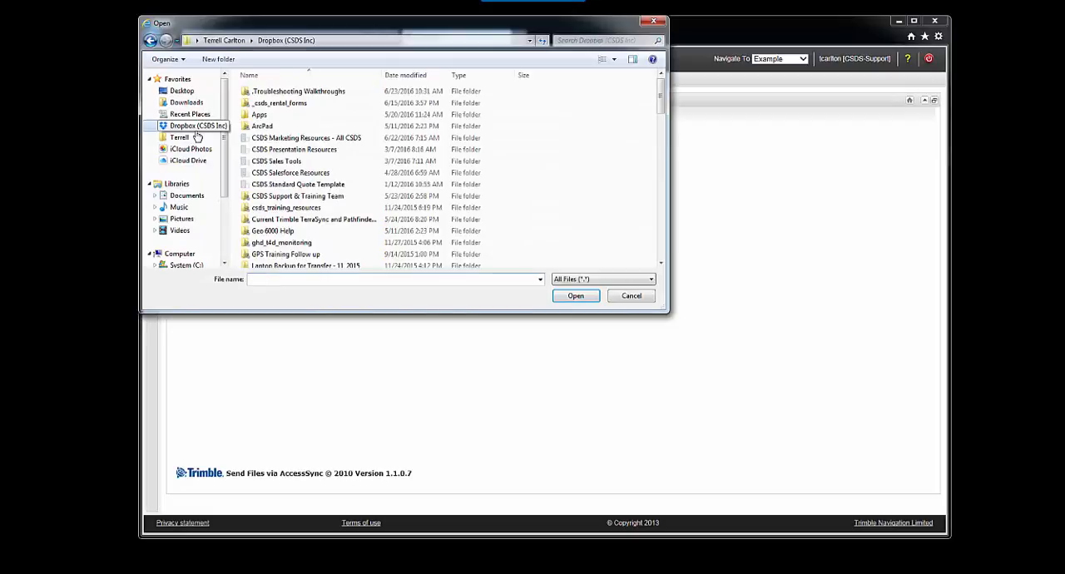
pyautogui.scroll(-5, 293, 231)
pyautogui.doubleClick(291, 230)
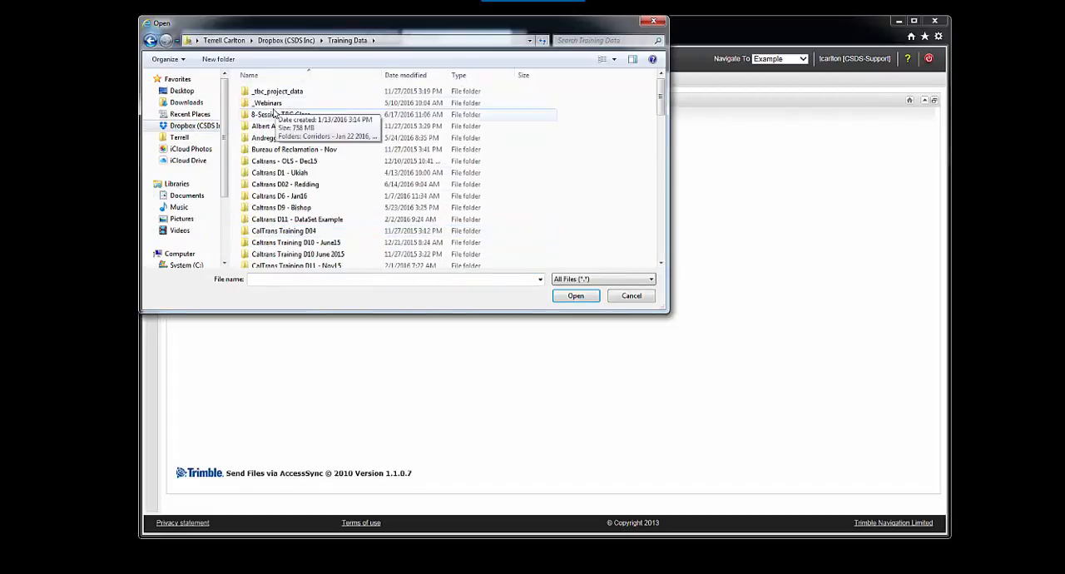
pyautogui.doubleClick(275, 103)
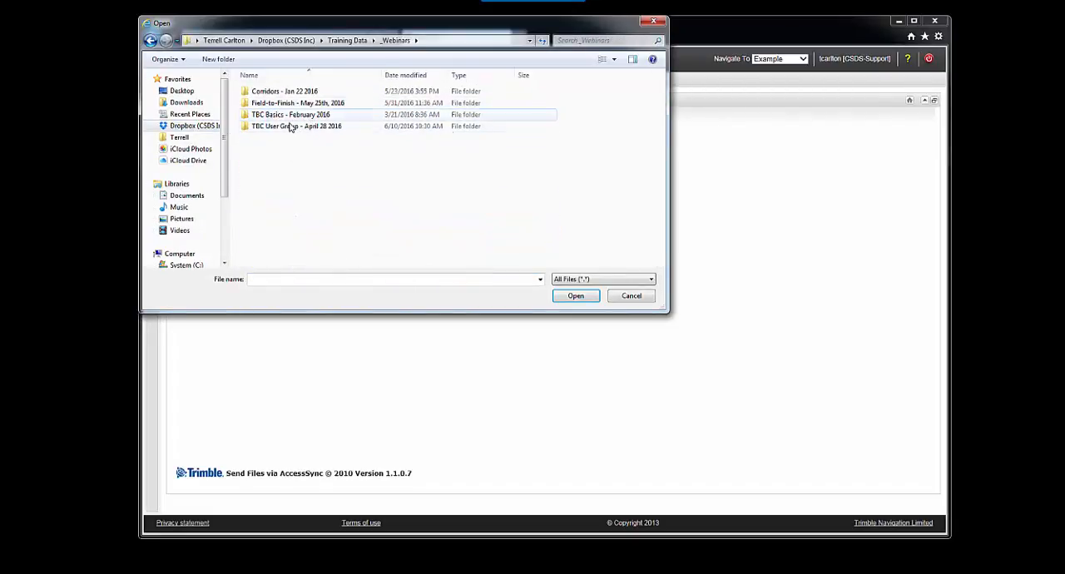
pyautogui.doubleClick(302, 116)
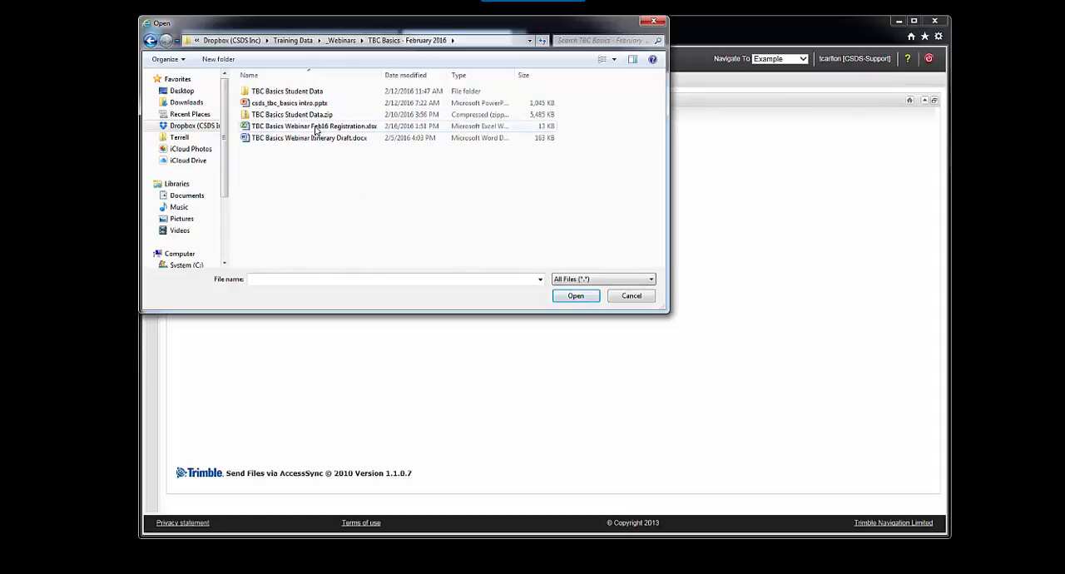
pyautogui.doubleClick(315, 91)
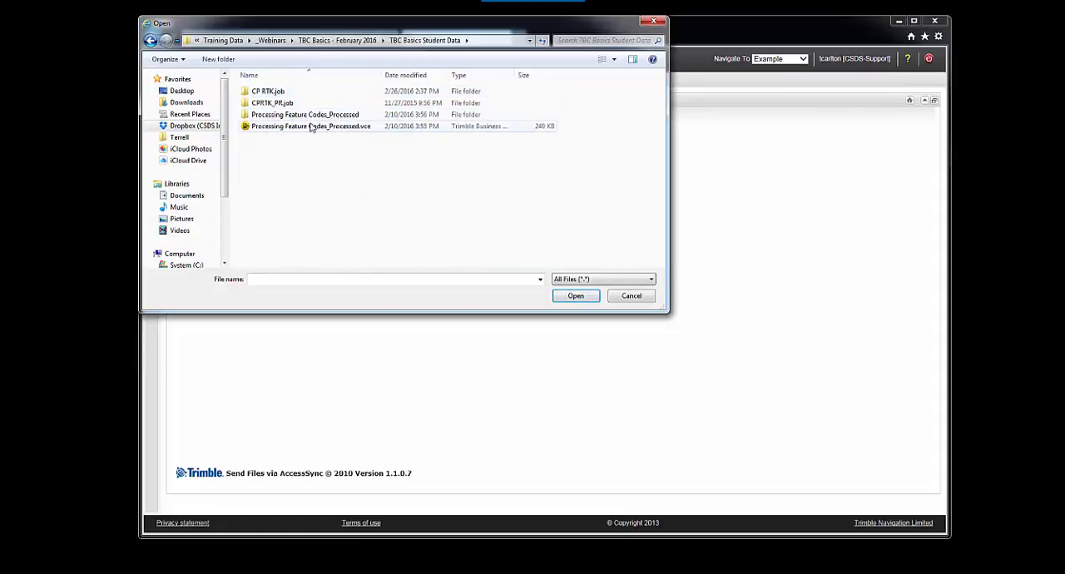
pyautogui.doubleClick(276, 92)
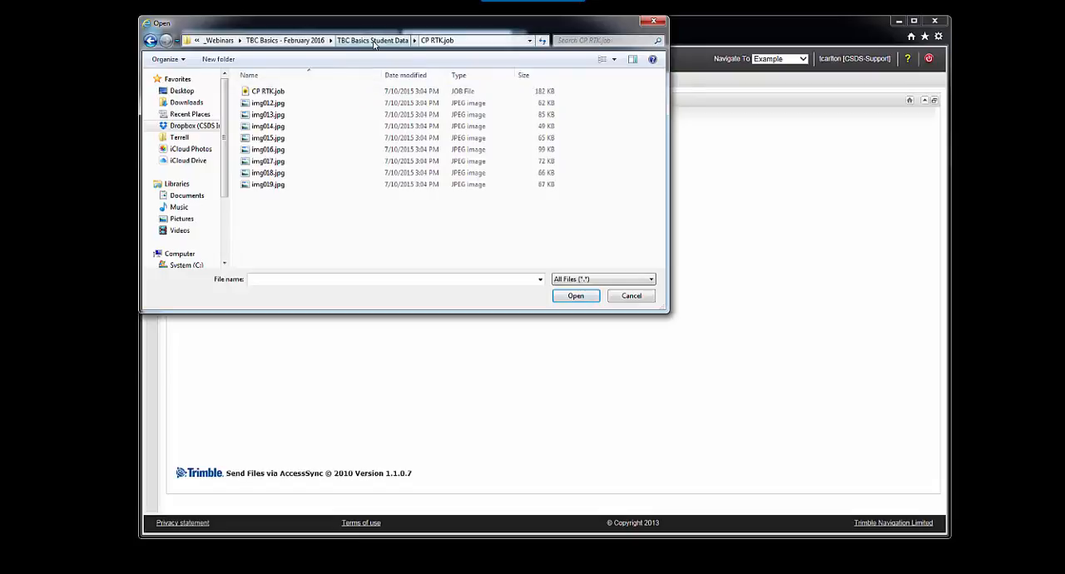
pyautogui.click(373, 40)
pyautogui.doubleClick(275, 103)
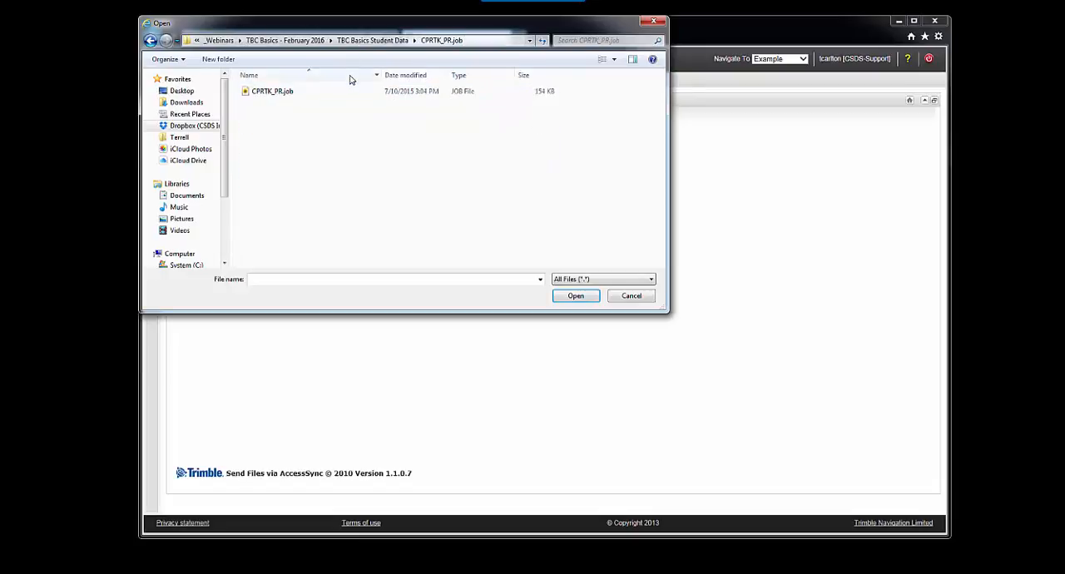
pyautogui.click(385, 42)
# Step: Add the file rtd topo.jxl from the rtd topo.jxl folder inside Processing Feature Codes_Processed to the upload
pyautogui.doubleClick(333, 114)
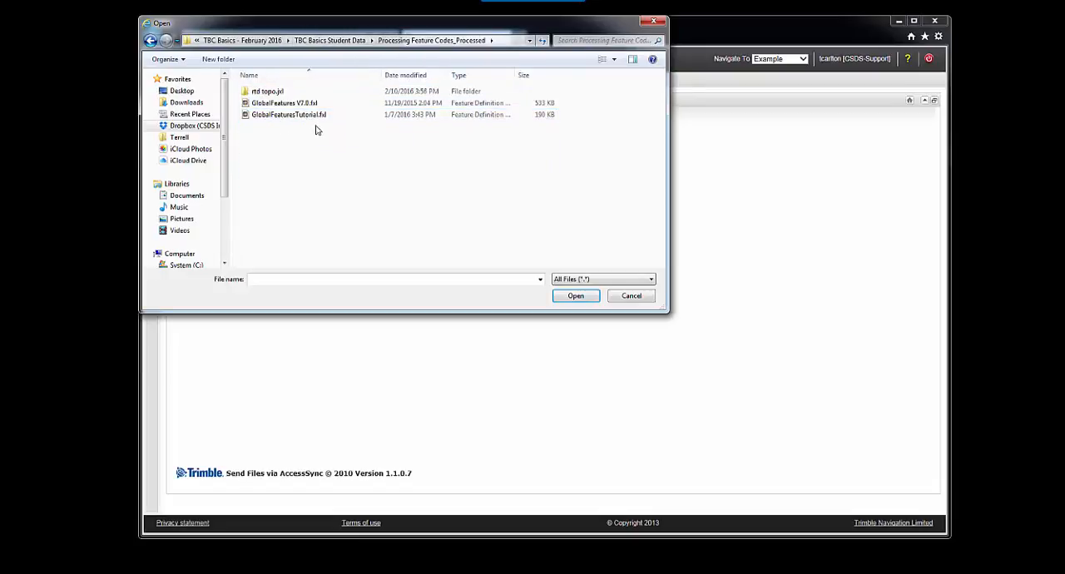
pyautogui.doubleClick(266, 92)
pyautogui.scroll(-5, 357, 158)
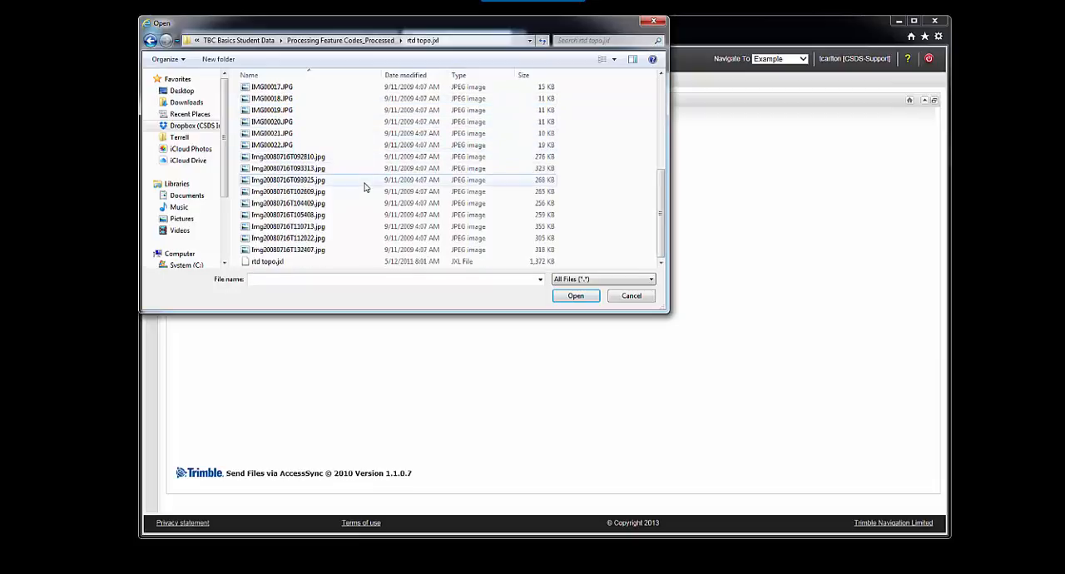
pyautogui.click(303, 263)
pyautogui.click(578, 296)
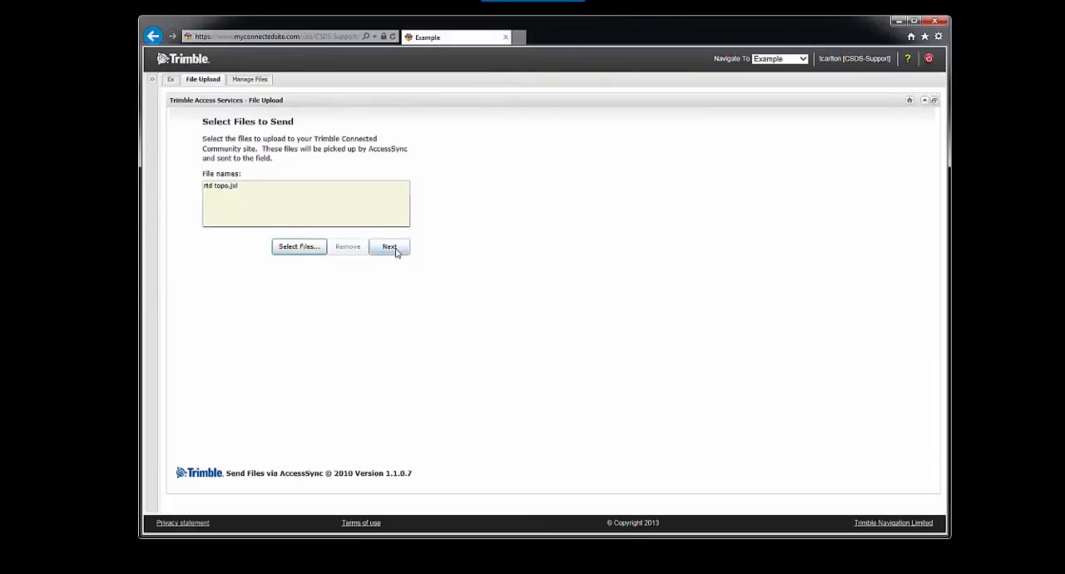
# Step: Send the file to the signed-in user's own AccessSync account, using To the Field as the destination folder
pyautogui.click(397, 250)
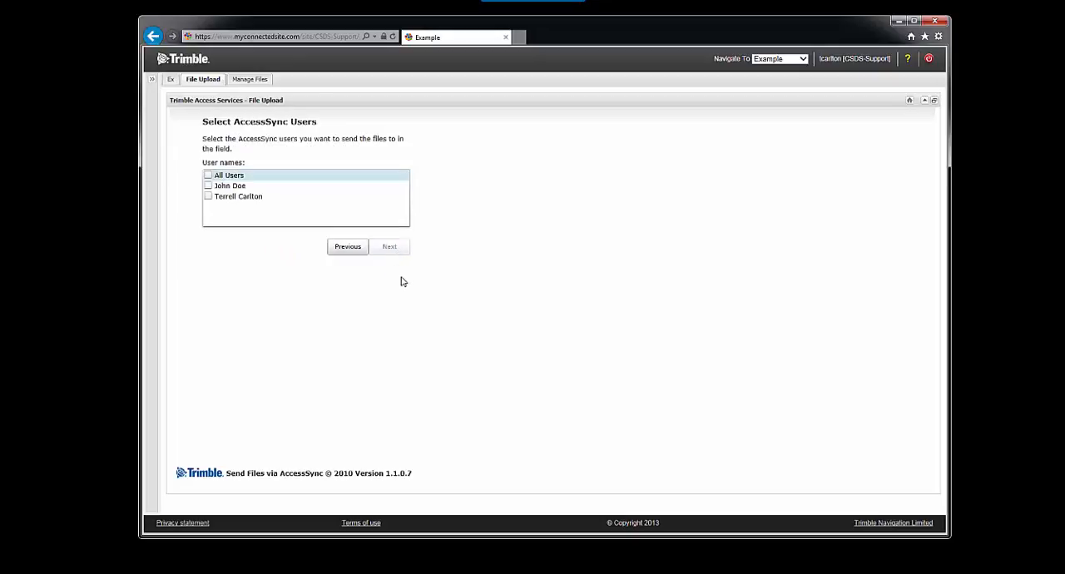
pyautogui.click(208, 196)
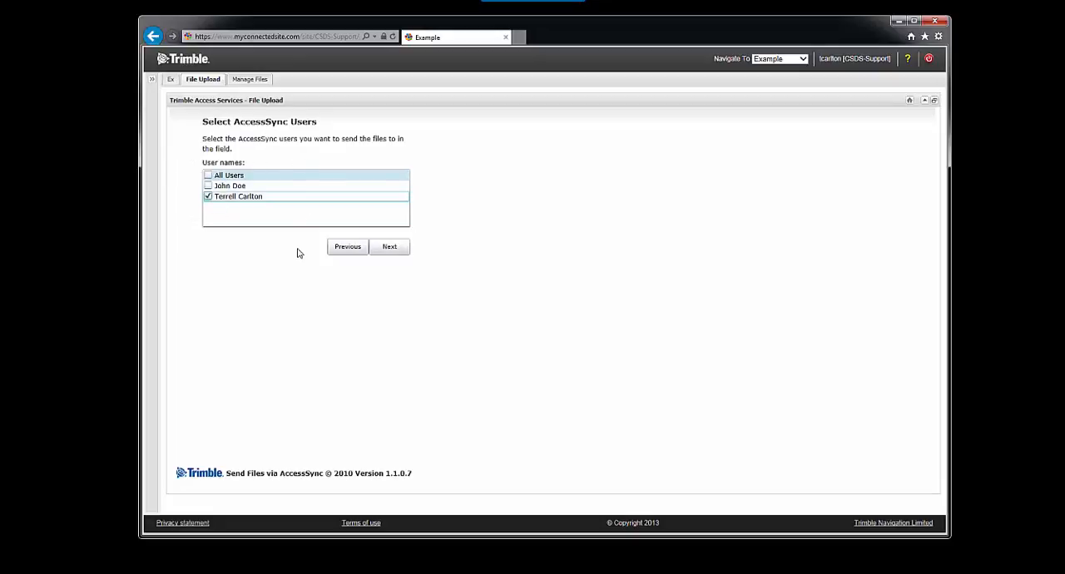
pyautogui.click(397, 254)
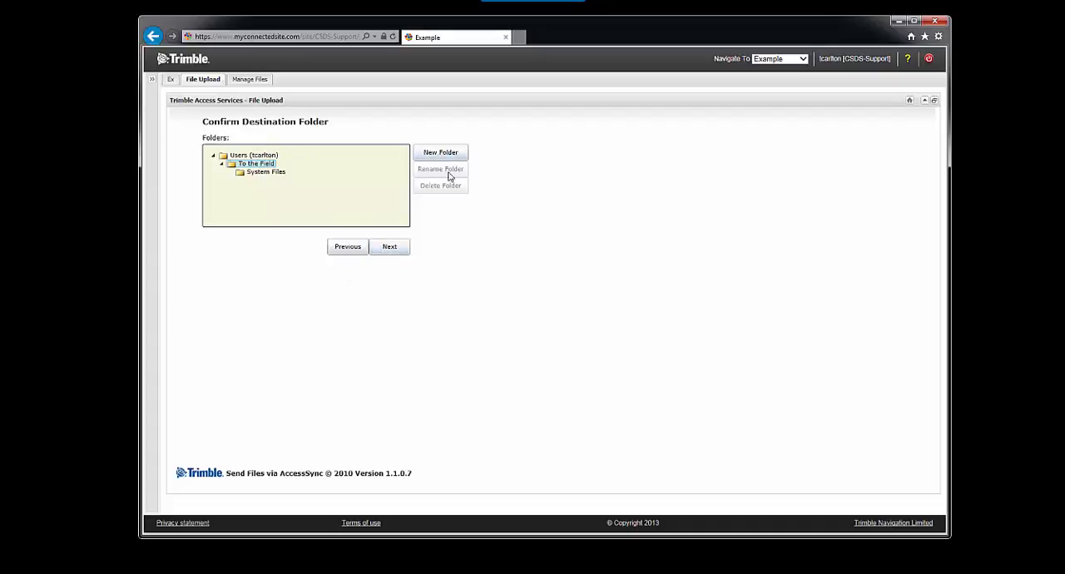
pyautogui.click(391, 248)
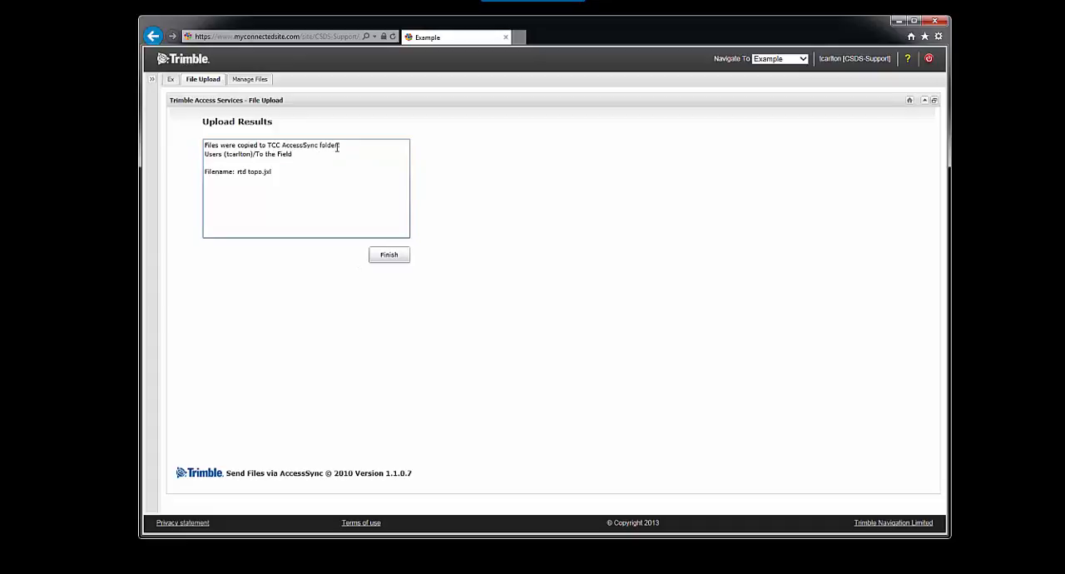
# Step: Finish the upload and open the signed-in user's To The Field folder in the Testing site's file manager
pyautogui.click(391, 256)
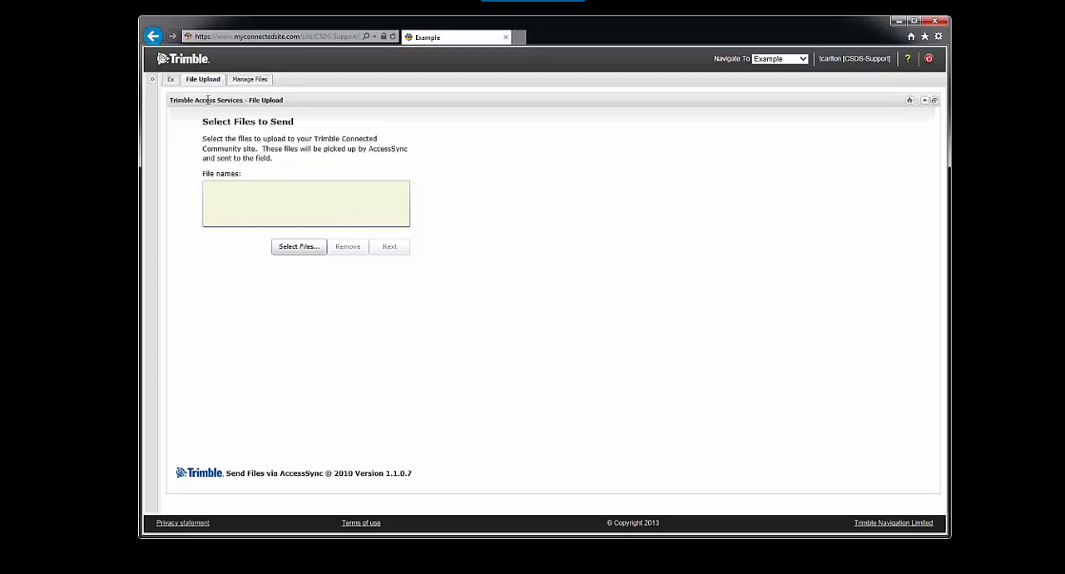
pyautogui.click(246, 81)
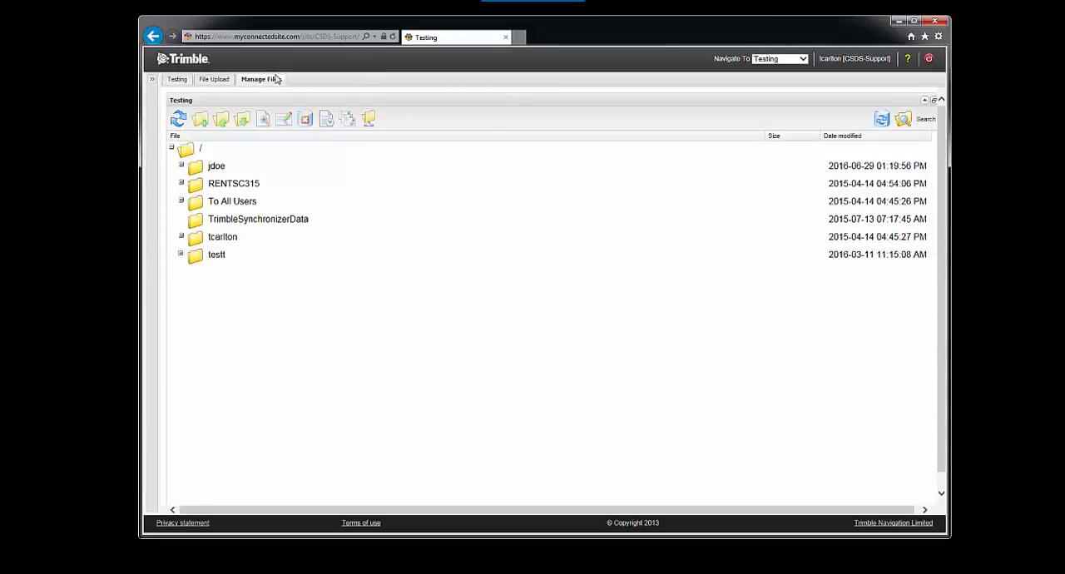
pyautogui.click(181, 236)
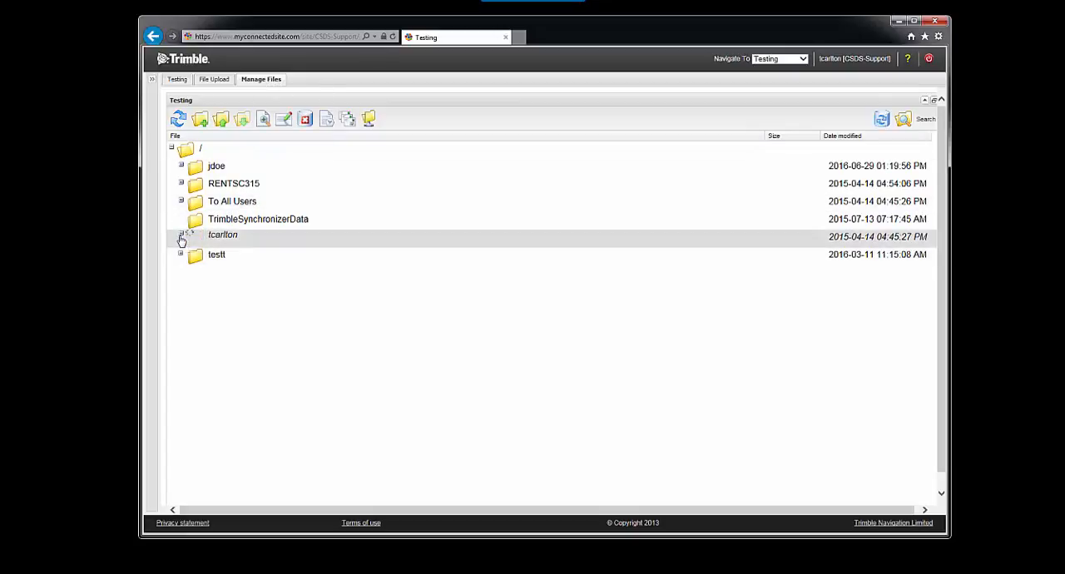
pyautogui.click(188, 255)
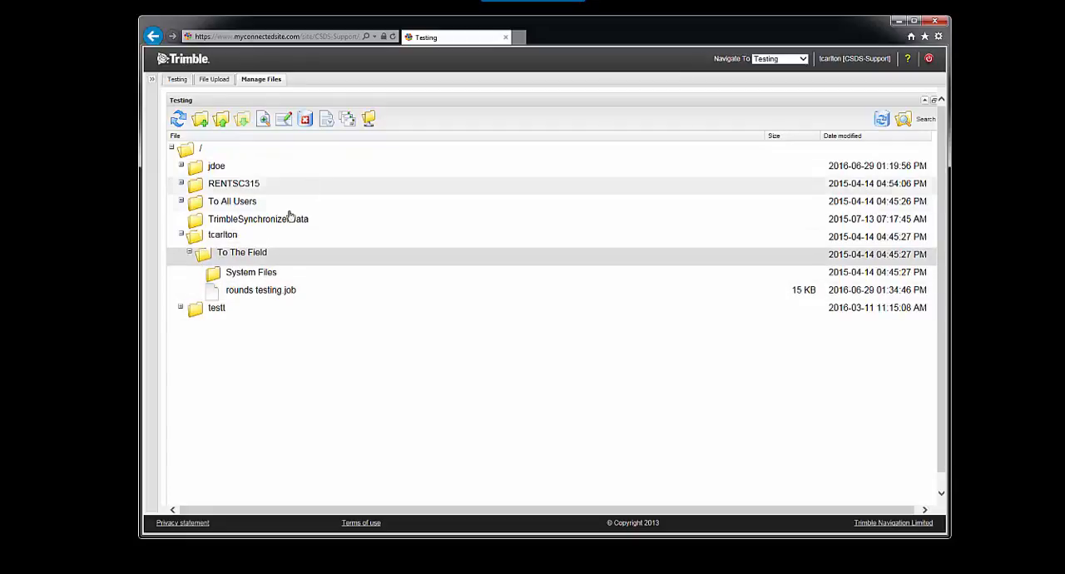
# Step: Check the contents of the To All Users folder and of RENTSC315's To The Field folder
pyautogui.click(180, 200)
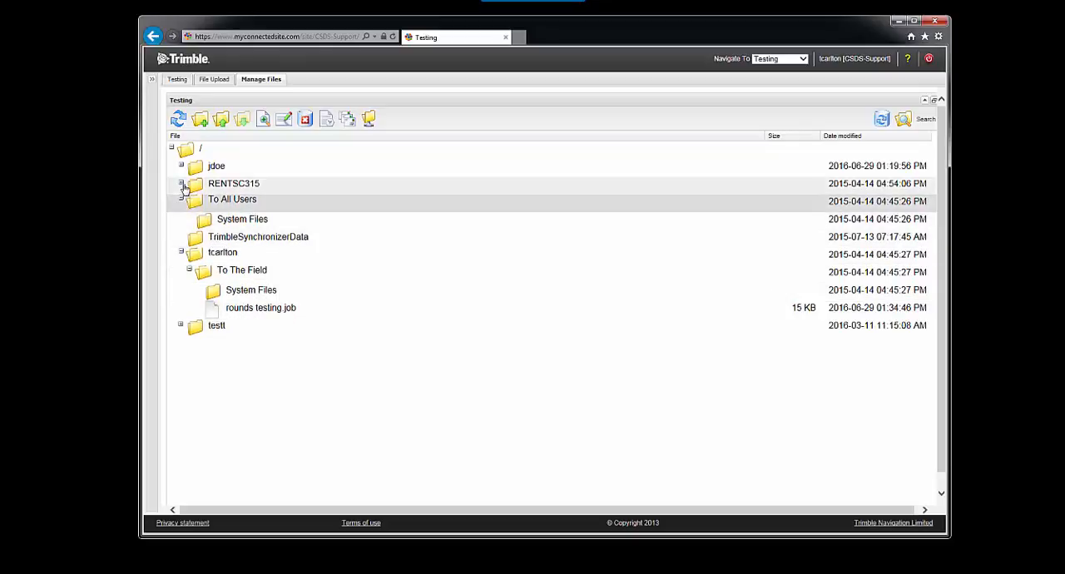
pyautogui.click(180, 182)
pyautogui.click(189, 218)
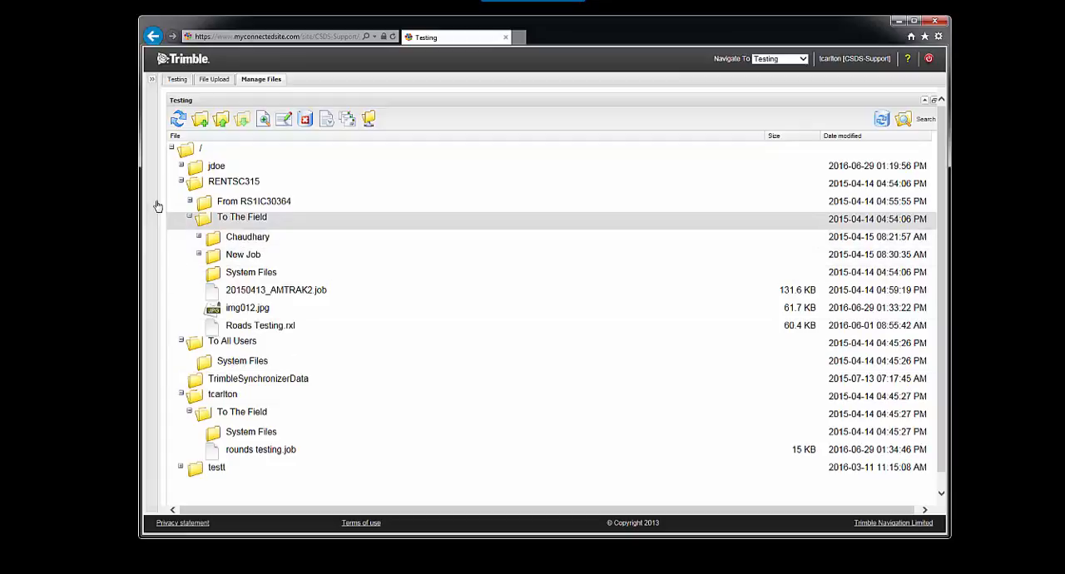
pyautogui.click(190, 218)
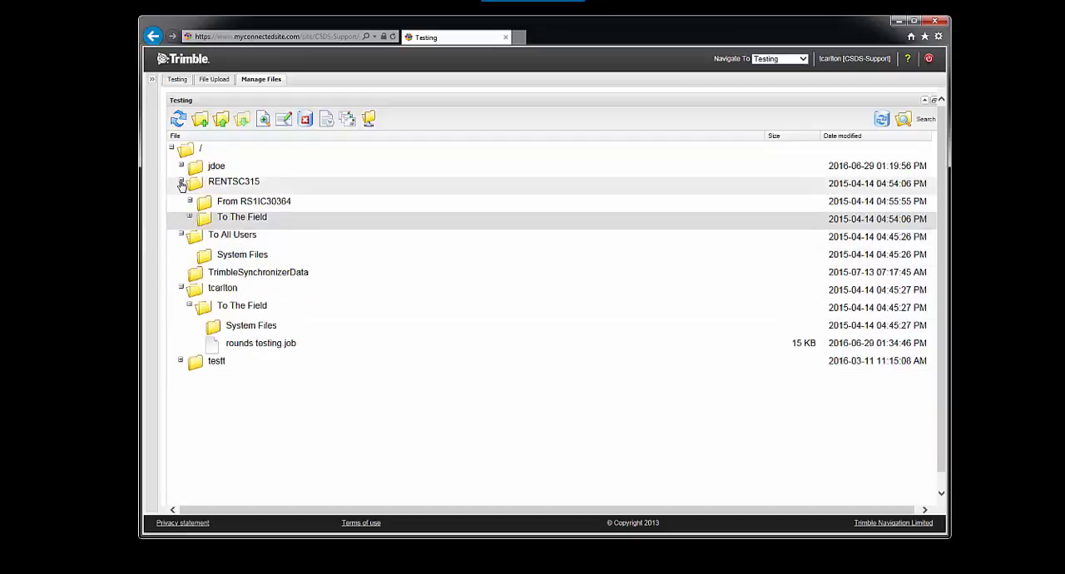
pyautogui.click(181, 181)
# Step: Check the first listed user's folder and the To The Field folder of the last listed user
pyautogui.click(181, 164)
pyautogui.click(180, 165)
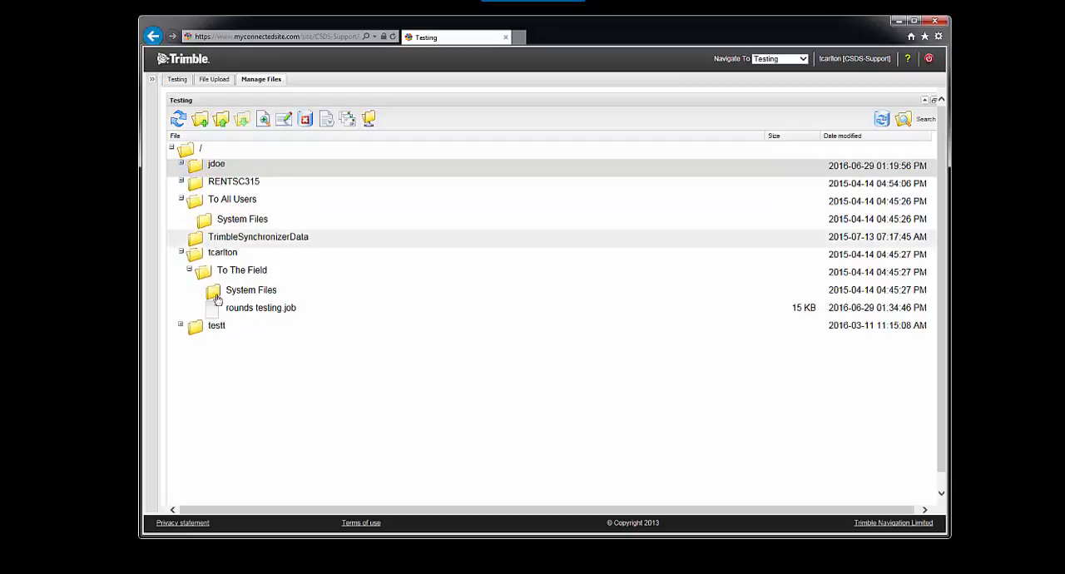
pyautogui.click(181, 325)
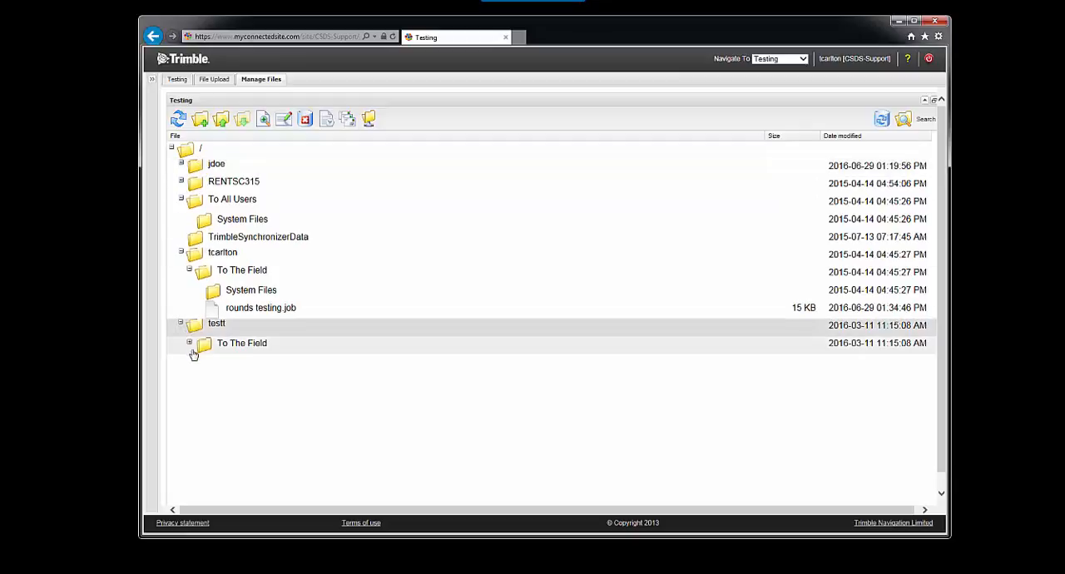
pyautogui.click(190, 343)
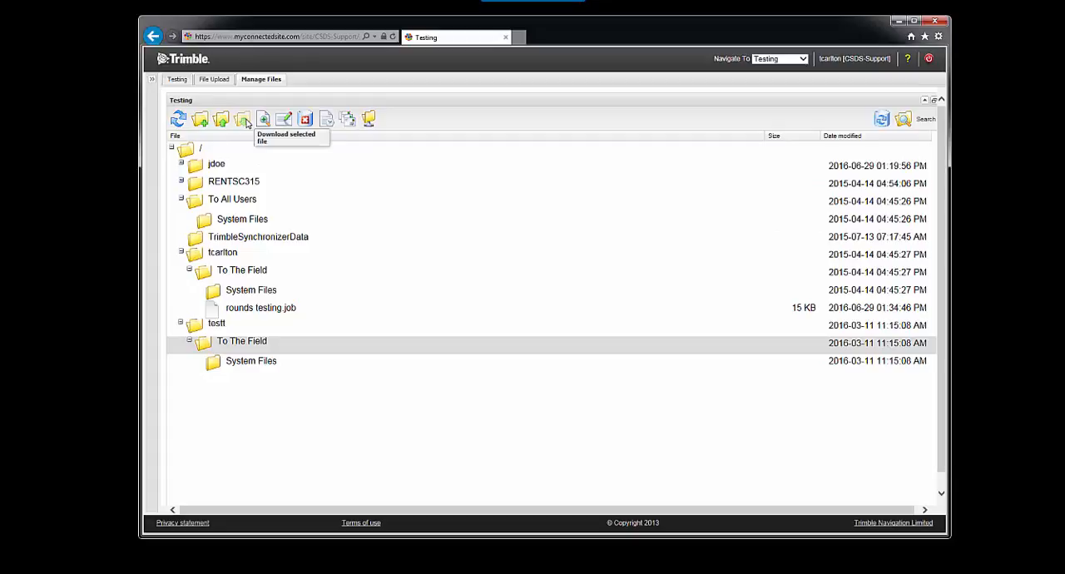
# Step: Examine the files sent from the field in RENTSC315's From RS1IC30364 folder, and collapse the folder
pyautogui.click(181, 181)
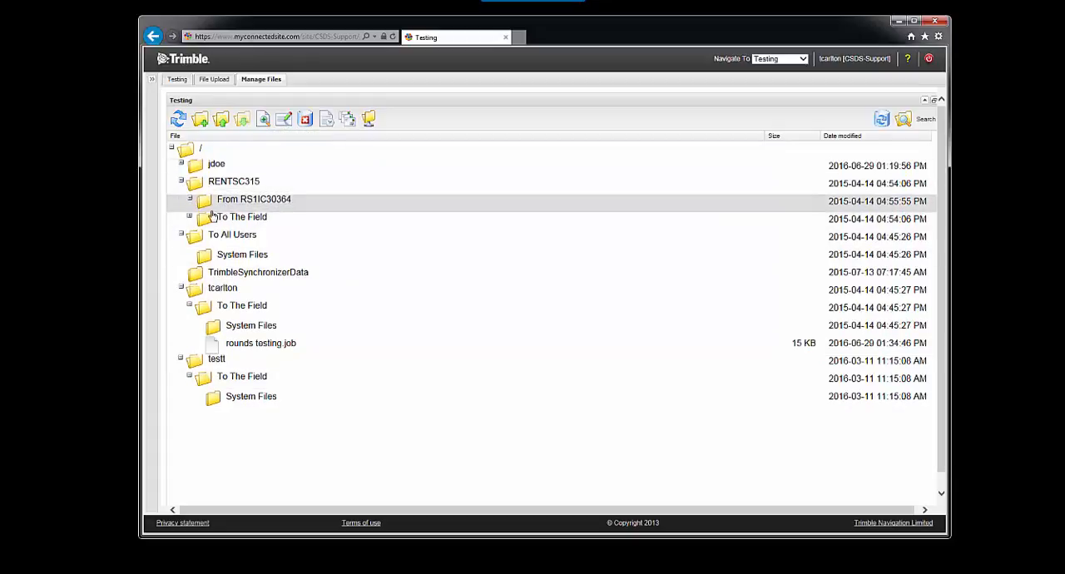
pyautogui.click(190, 199)
pyautogui.scroll(-3, 321, 304)
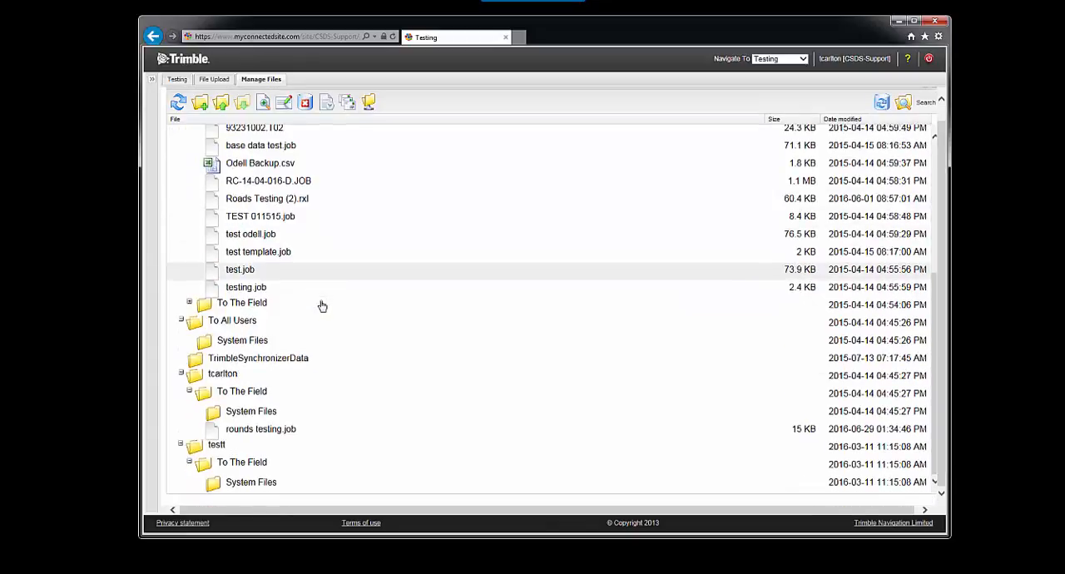
pyautogui.scroll(1, 291, 266)
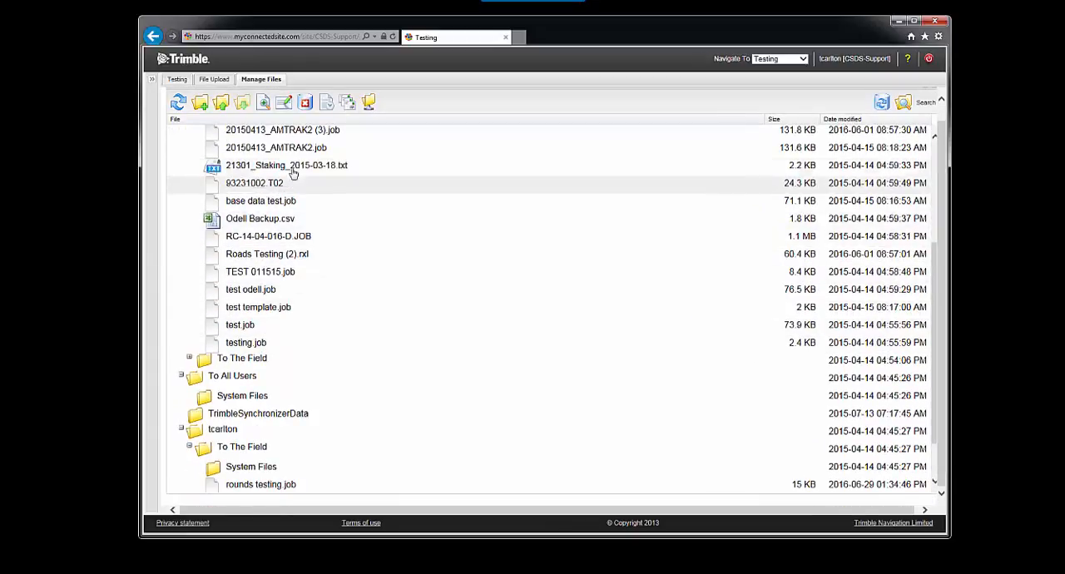
pyautogui.scroll(4, 352, 231)
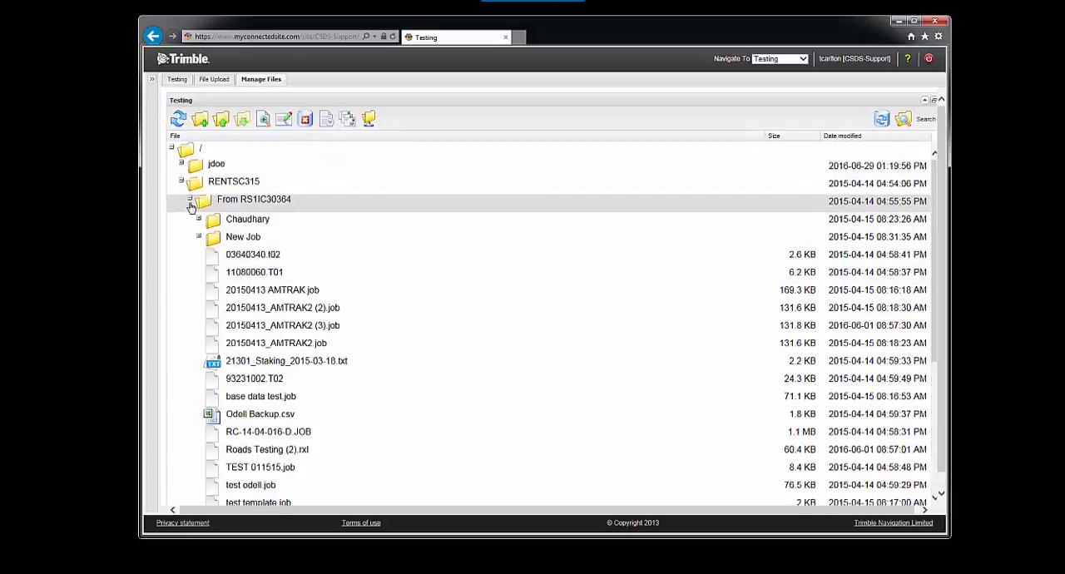
pyautogui.click(191, 203)
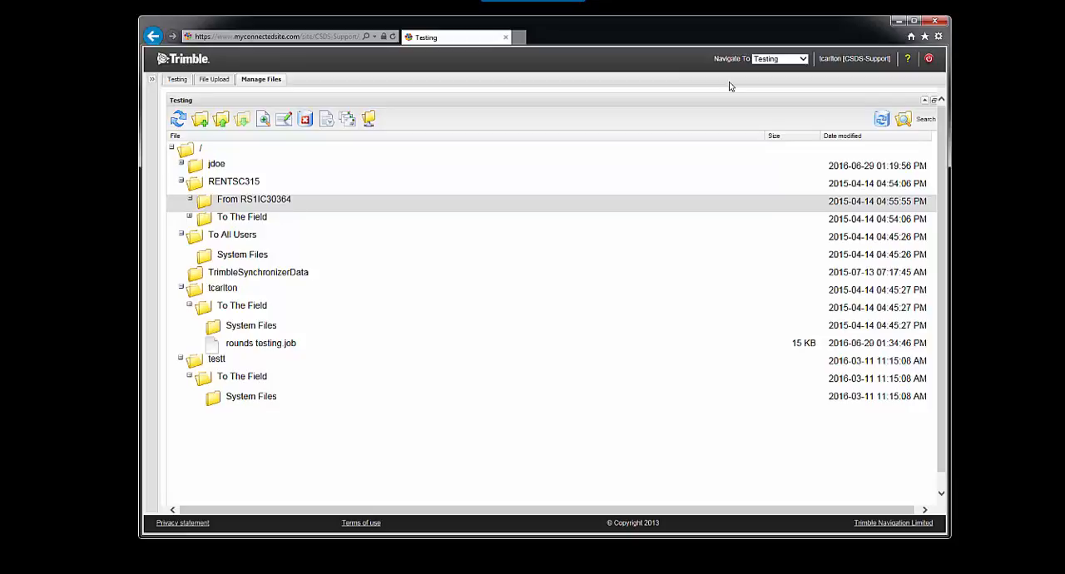
# Step: Sign out of Trimble Access Services and switch to the Trimble Access application
pyautogui.click(929, 59)
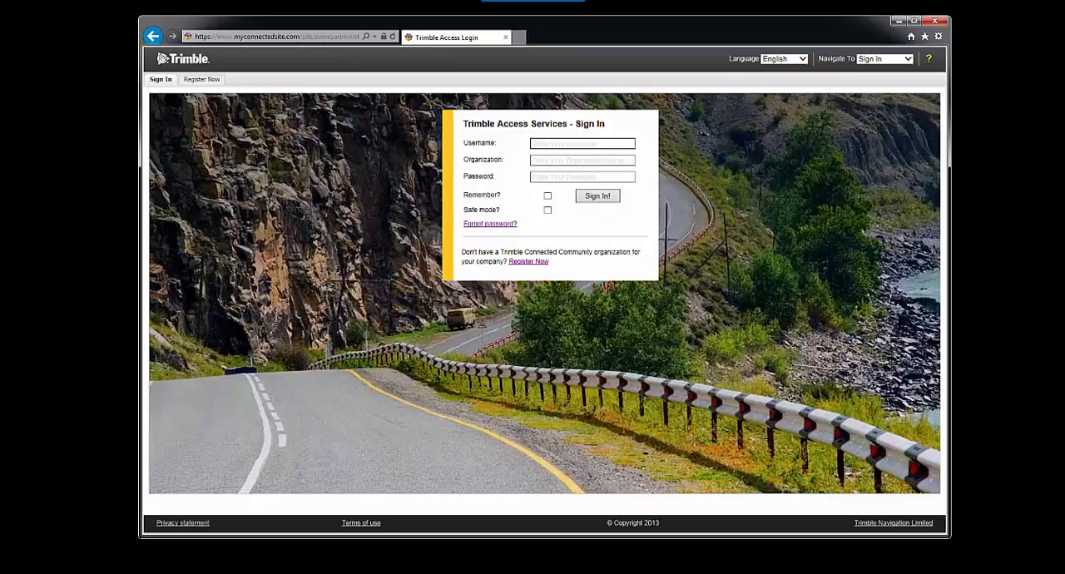
pyautogui.click(897, 22)
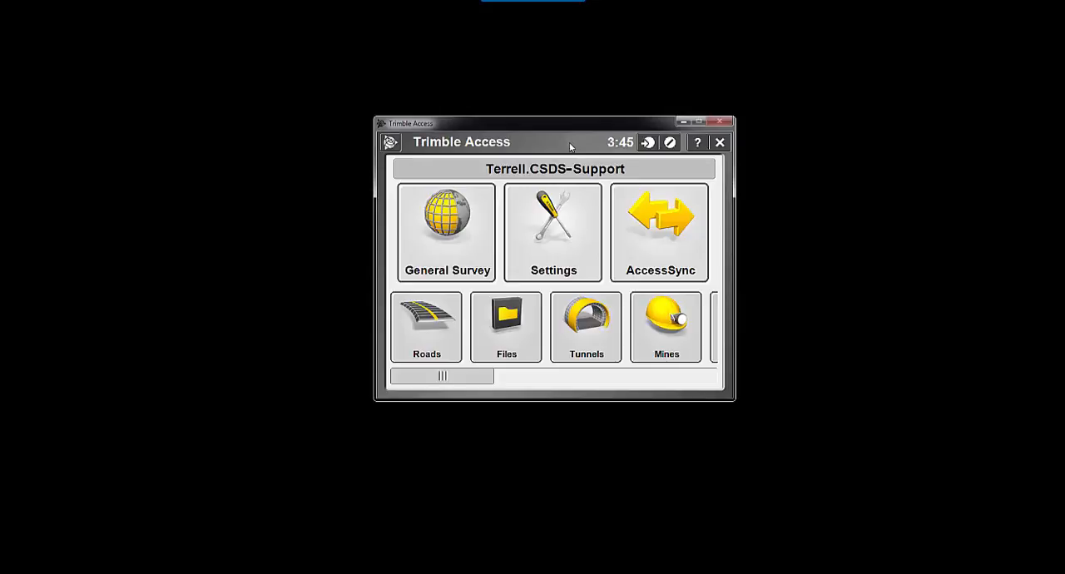
pyautogui.moveTo(538, 129); pyautogui.dragTo(528, 122)
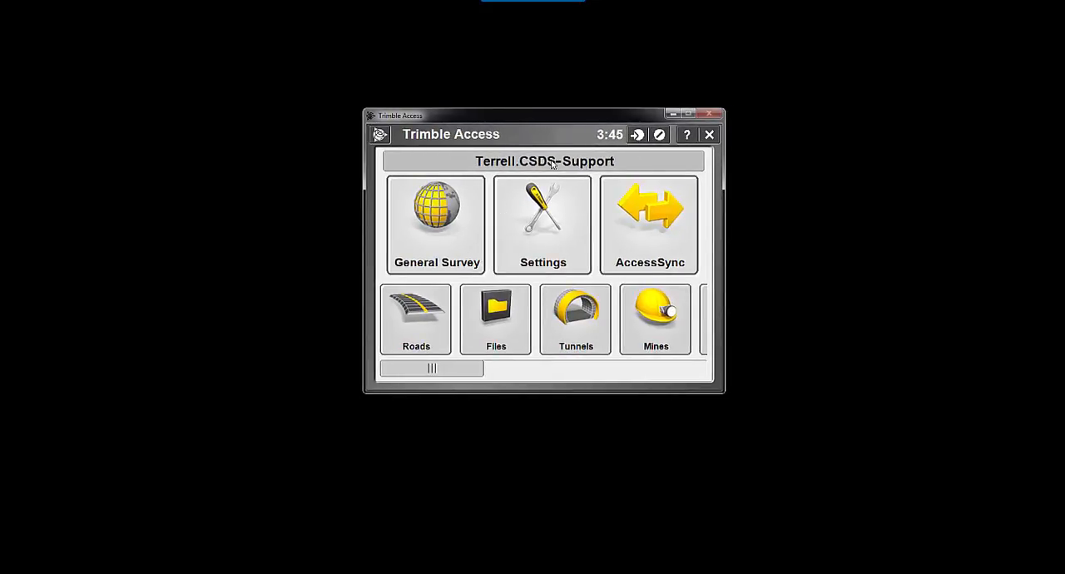
# Step: Log in to the CSDS-Support organization in Online mode, choosing the other stored username and entering the account password
pyautogui.click(454, 168)
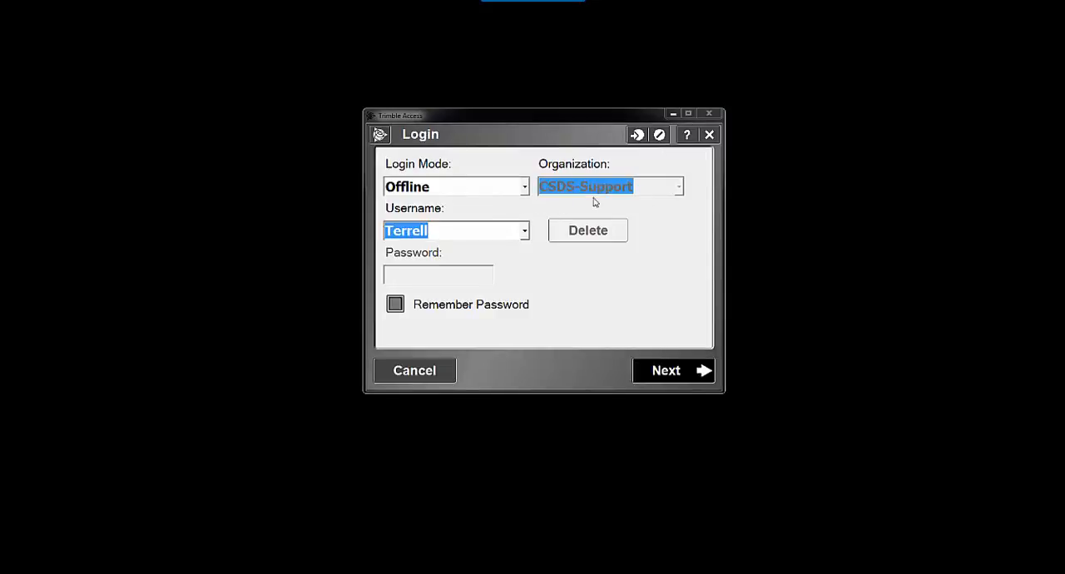
pyautogui.click(525, 187)
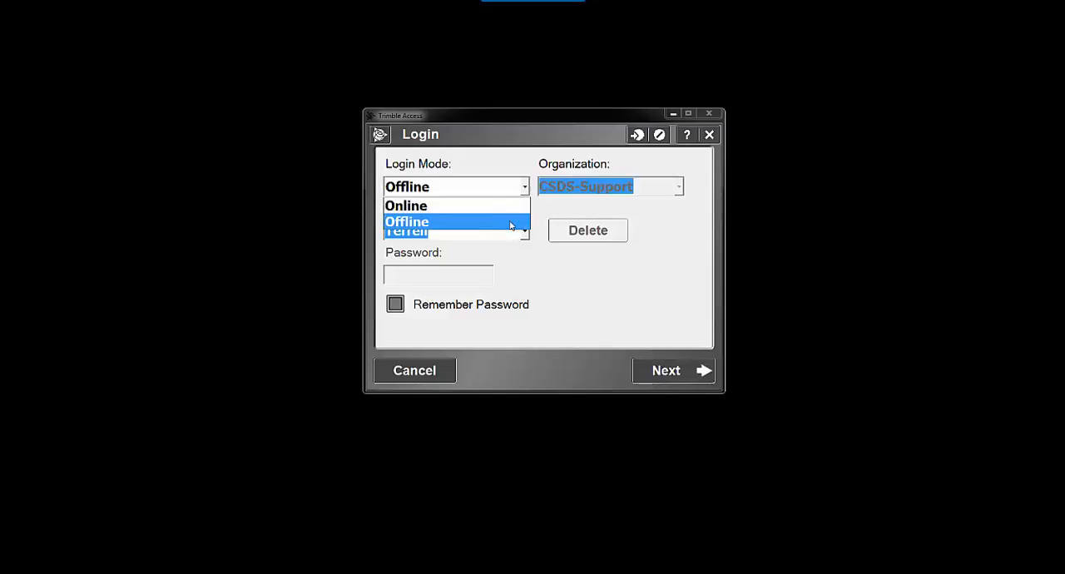
pyautogui.click(454, 204)
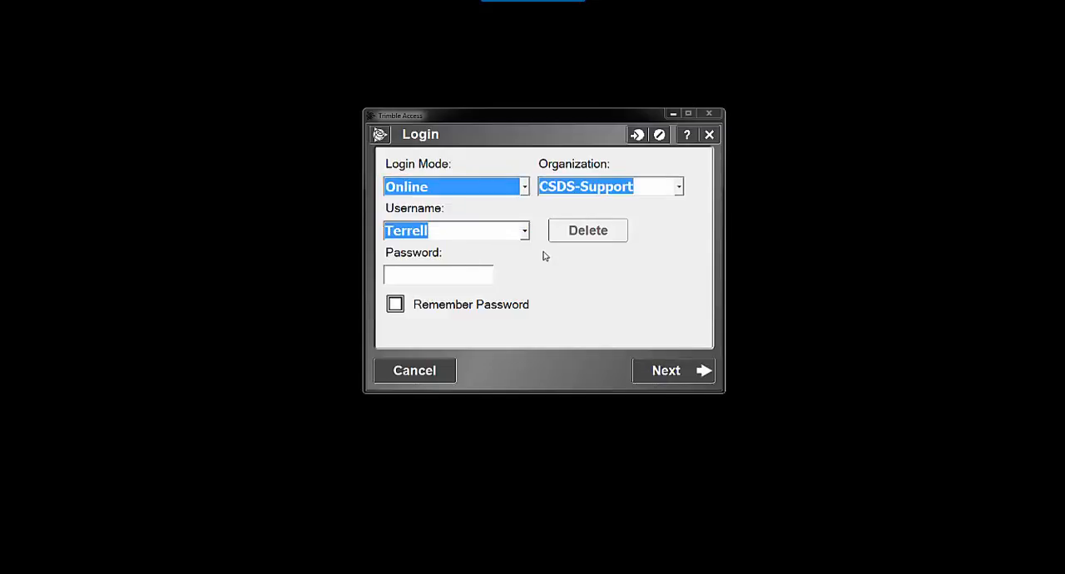
pyautogui.click(524, 233)
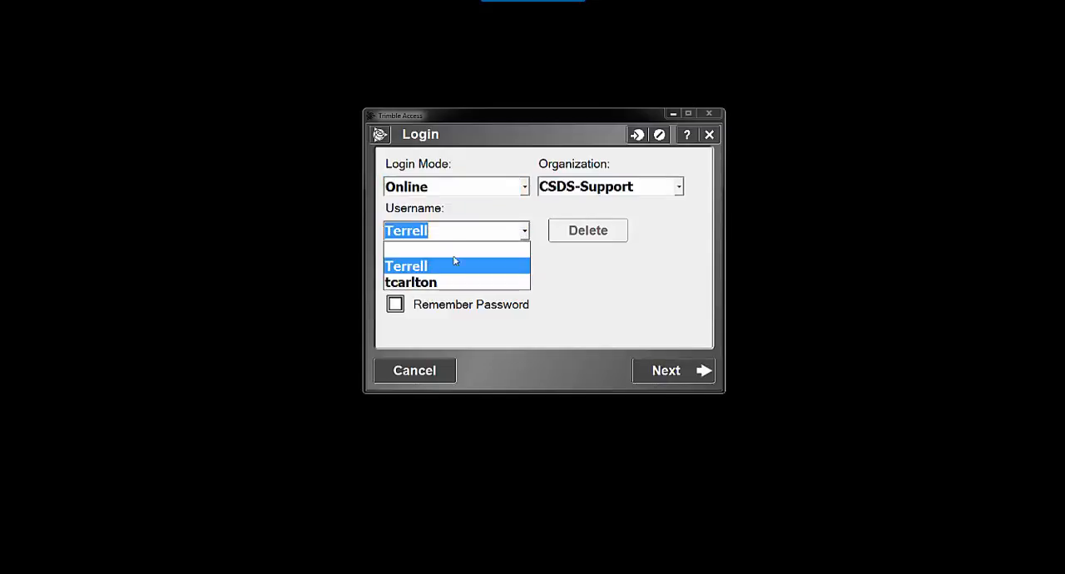
pyautogui.click(466, 281)
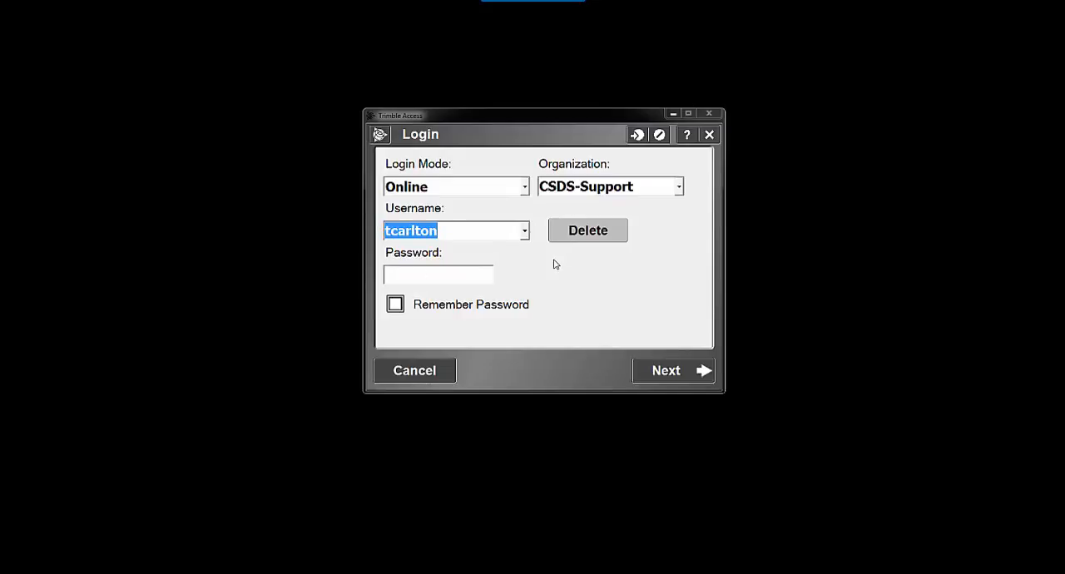
pyautogui.press('Tab')
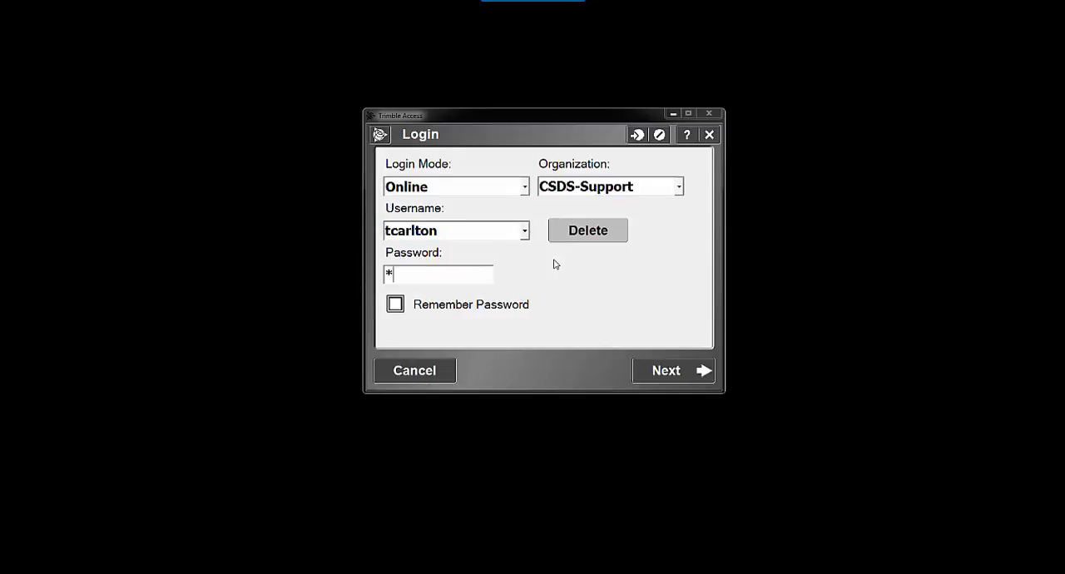
pyautogui.write('******')
pyautogui.click(679, 376)
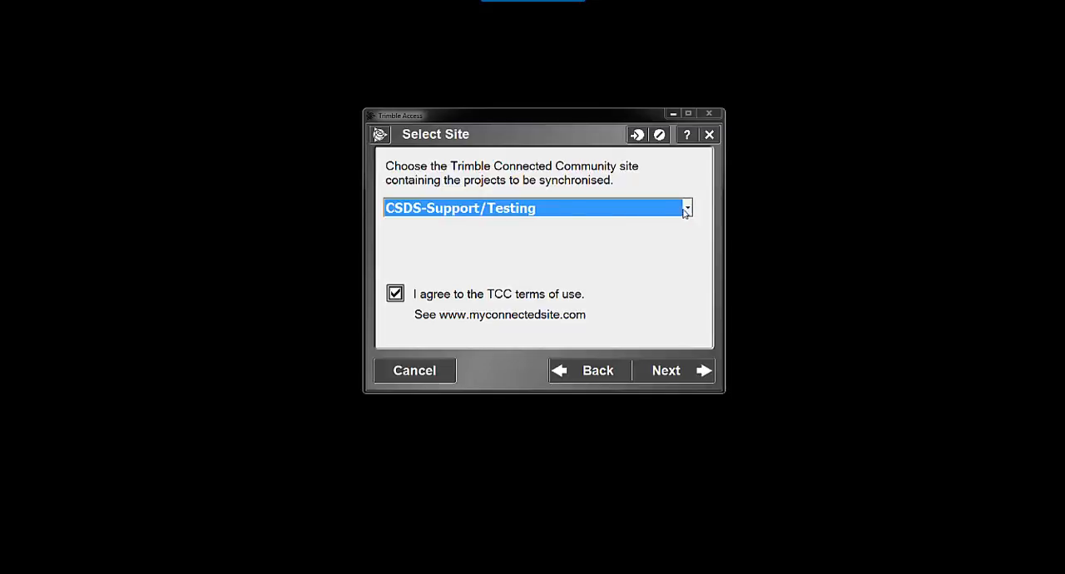
# Step: Choose CSDS-Support/Ex as the site to synchronise with and complete the login
pyautogui.click(686, 210)
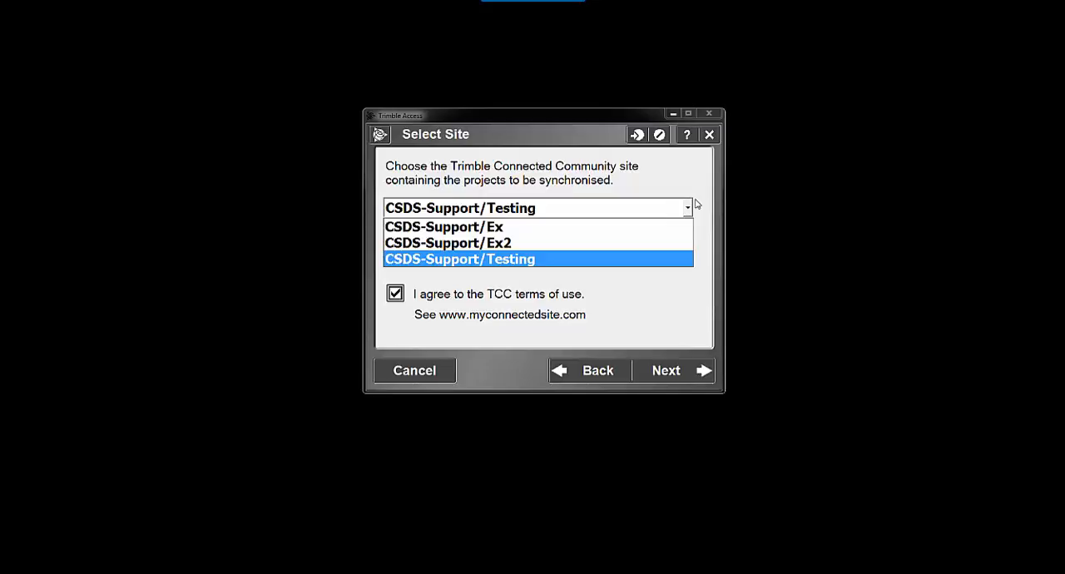
pyautogui.click(657, 227)
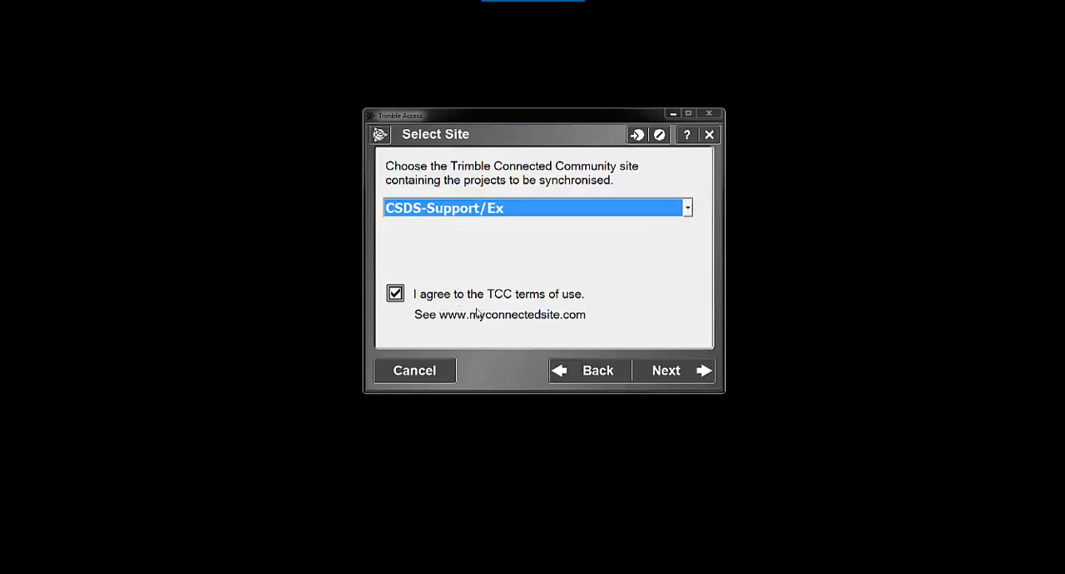
pyautogui.click(678, 379)
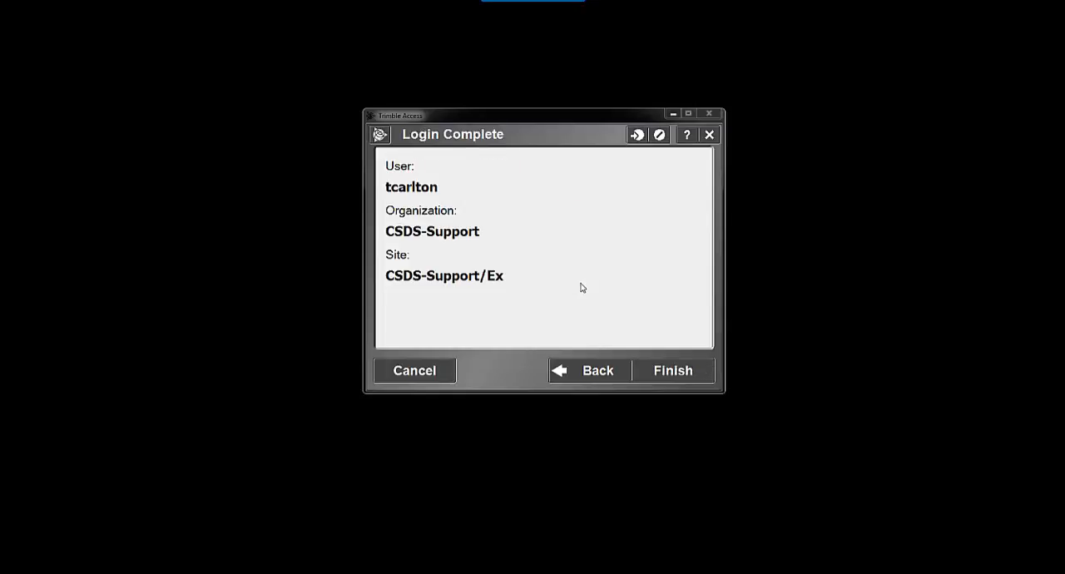
pyautogui.click(674, 372)
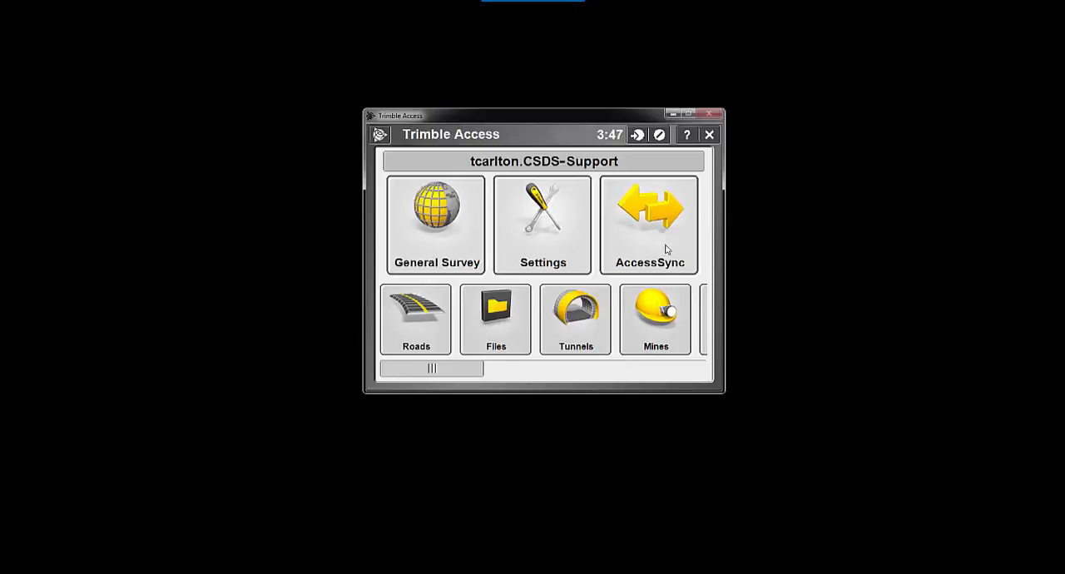
# Step: In AccessSync, enable synchronisation of the Common folder and reassign System files to the CSDS-Support/Ex site
pyautogui.click(642, 208)
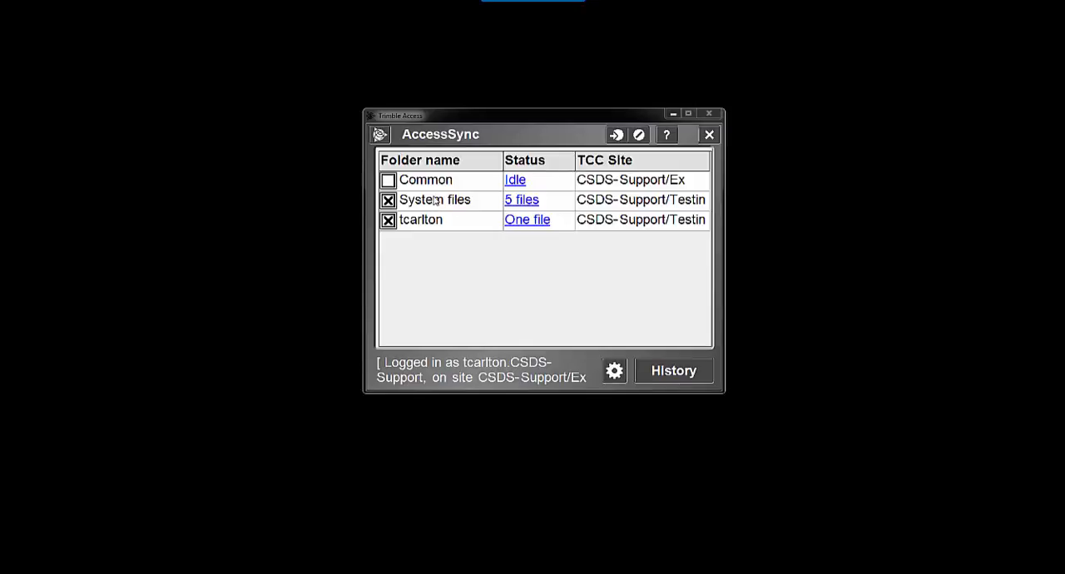
pyautogui.click(385, 181)
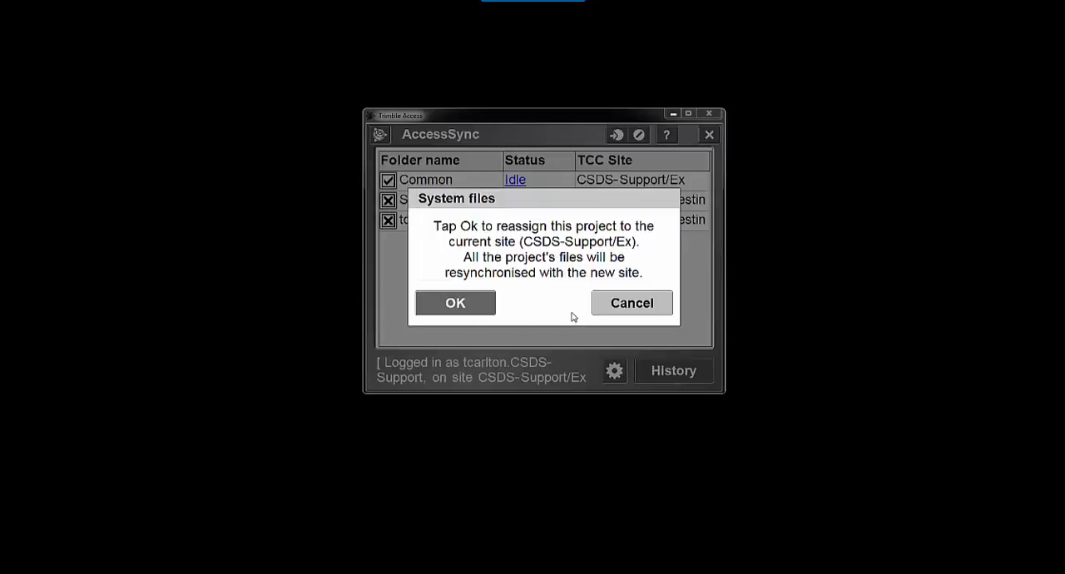
pyautogui.click(468, 306)
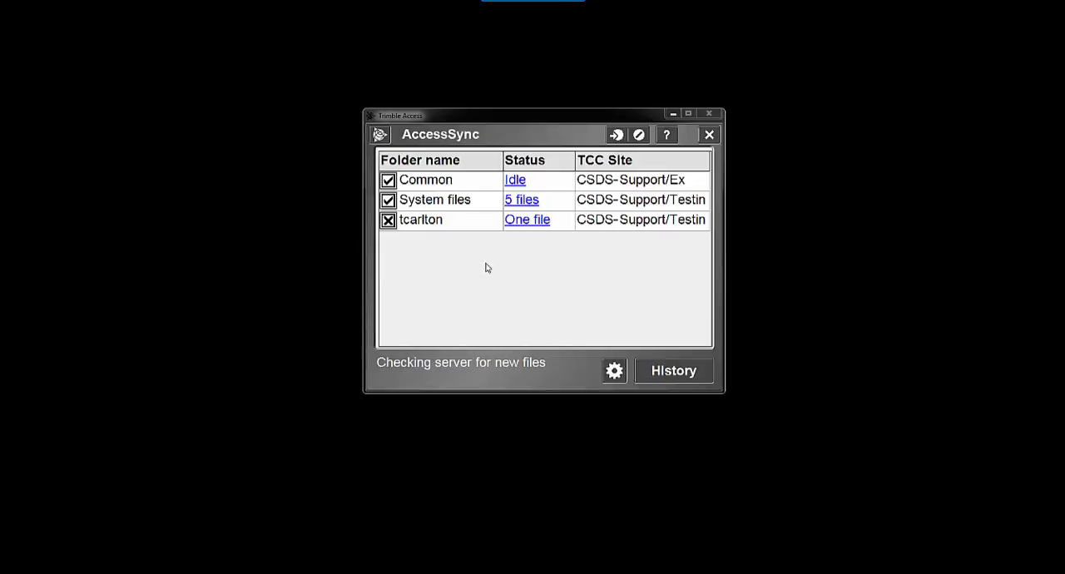
# Step: Reassign the logged-in user's project folder to the CSDS-Support/Ex site and view its file list
pyautogui.click(388, 221)
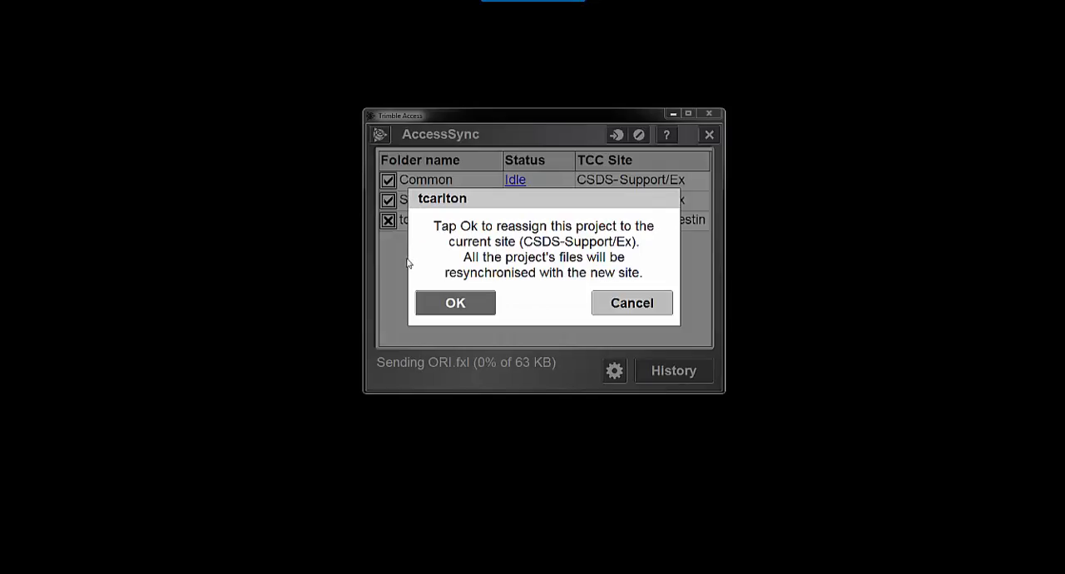
pyautogui.click(456, 303)
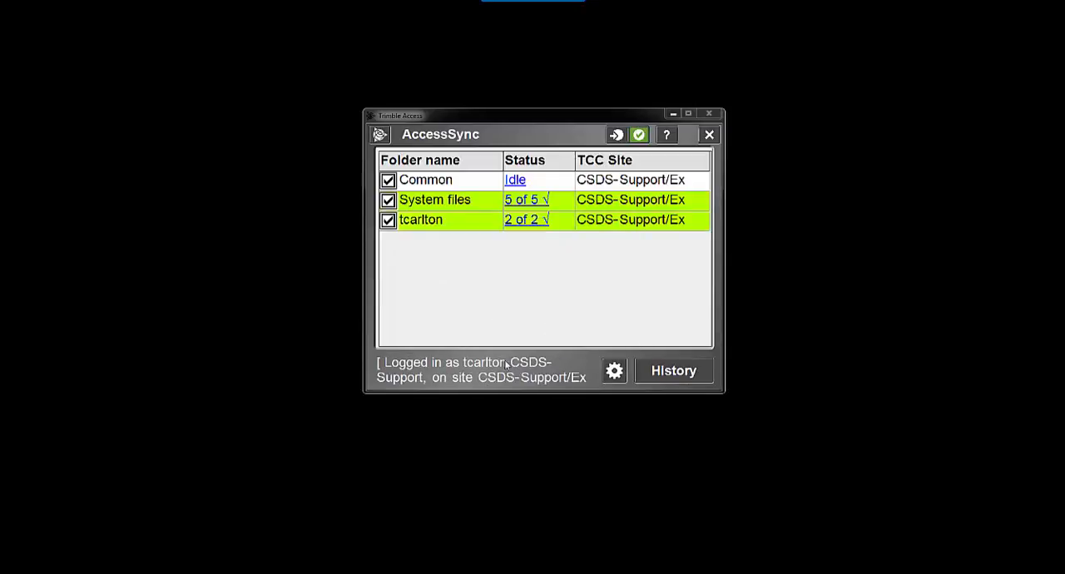
pyautogui.click(513, 220)
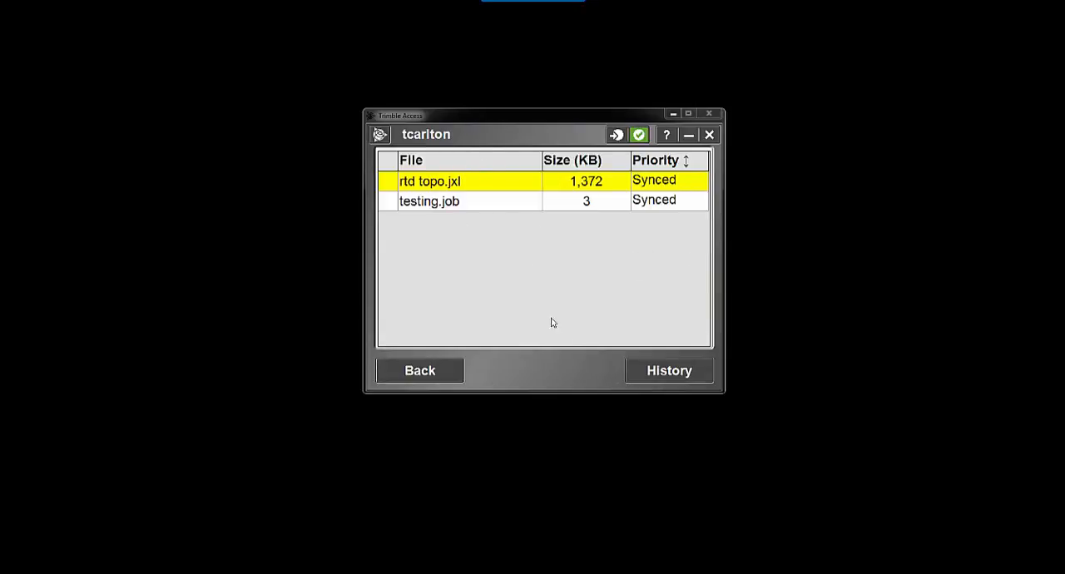
# Step: Leave the user's file list, return from AccessSync to the Trimble Access main screen, and open the user's project folder with Files
pyautogui.click(424, 371)
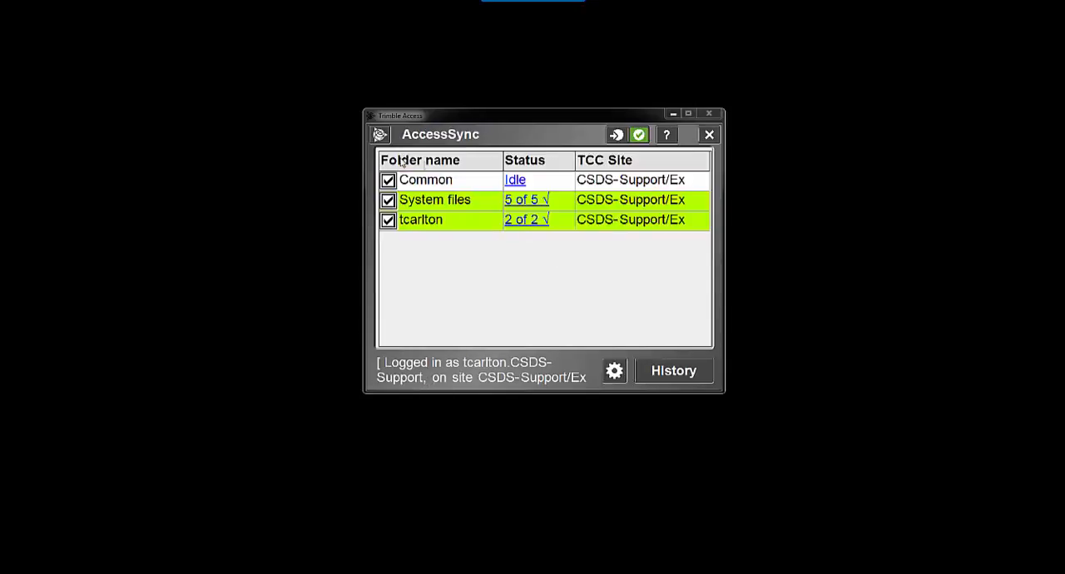
pyautogui.click(380, 135)
pyautogui.click(398, 154)
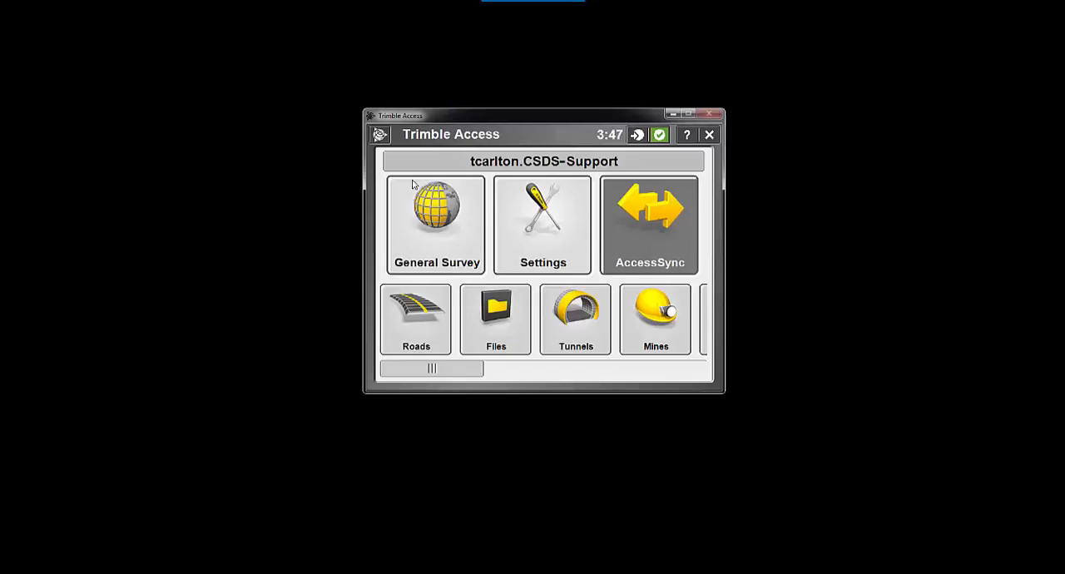
pyautogui.click(482, 327)
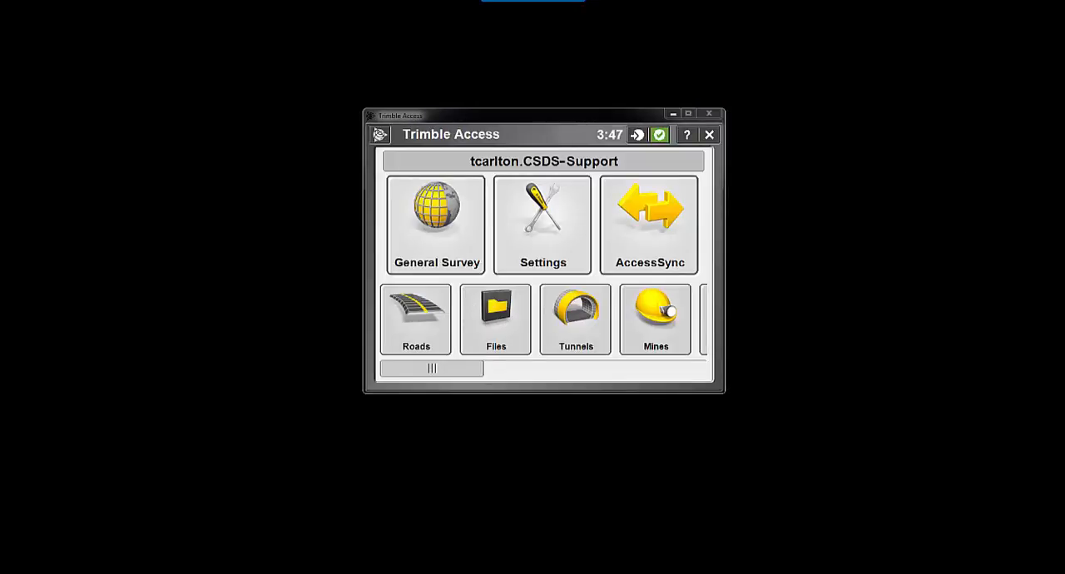
# Step: Check rtd topo.jxl and testing.job in the user's project folder, and arrange the folder window side by side with the Trimble Access window
pyautogui.moveTo(1064, 121); pyautogui.dragTo(530, 88)
pyautogui.click(436, 173)
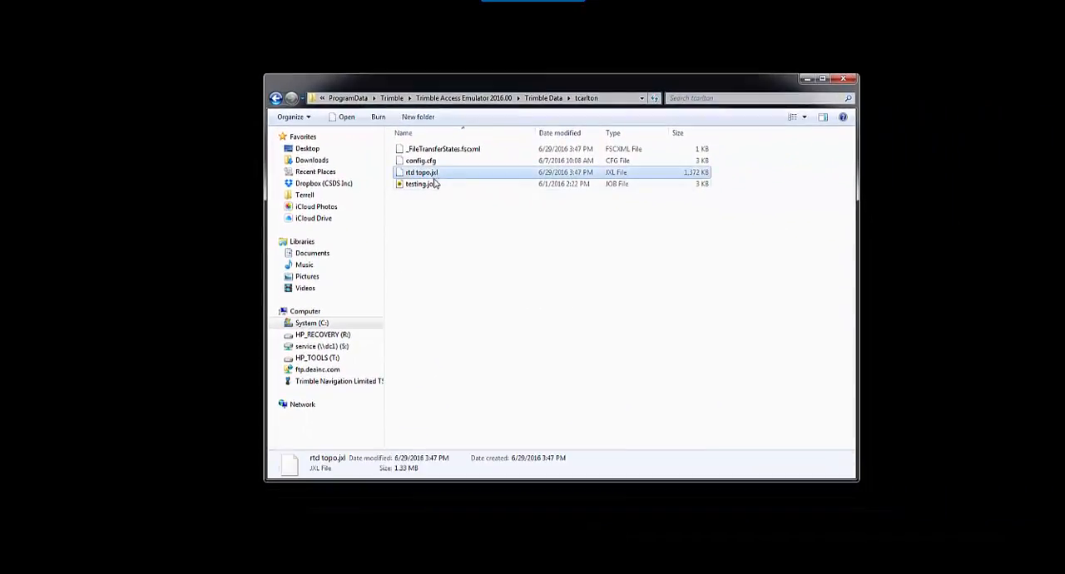
pyautogui.click(423, 184)
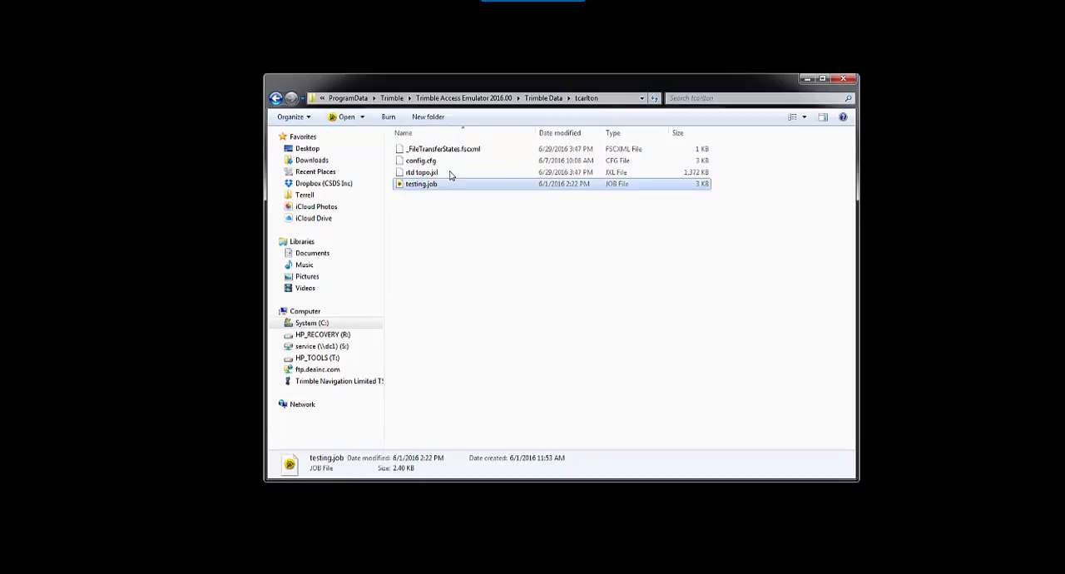
pyautogui.moveTo(550, 94); pyautogui.dragTo(311, 98)
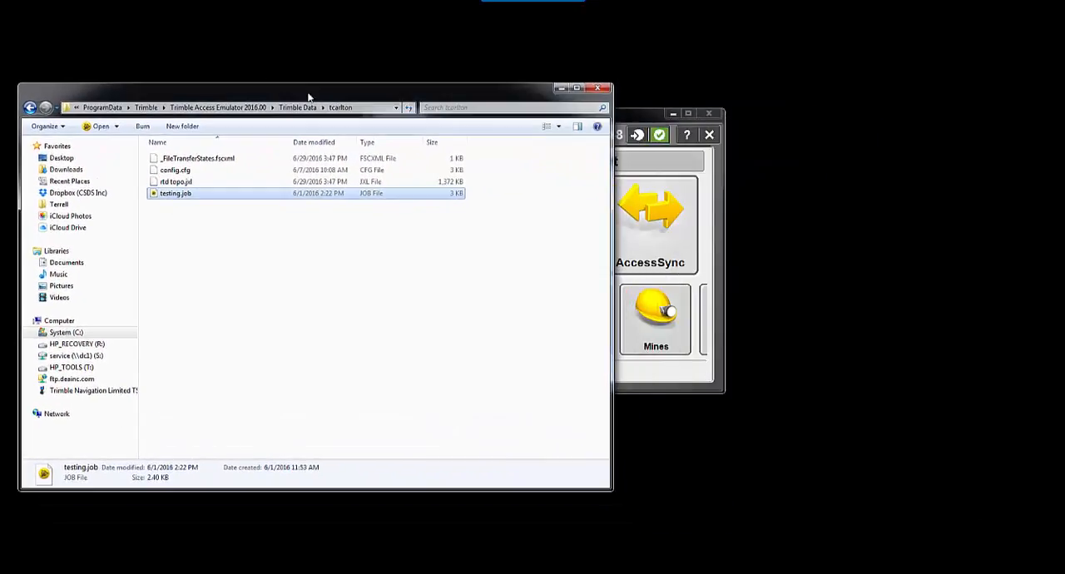
pyautogui.moveTo(649, 121); pyautogui.dragTo(926, 128)
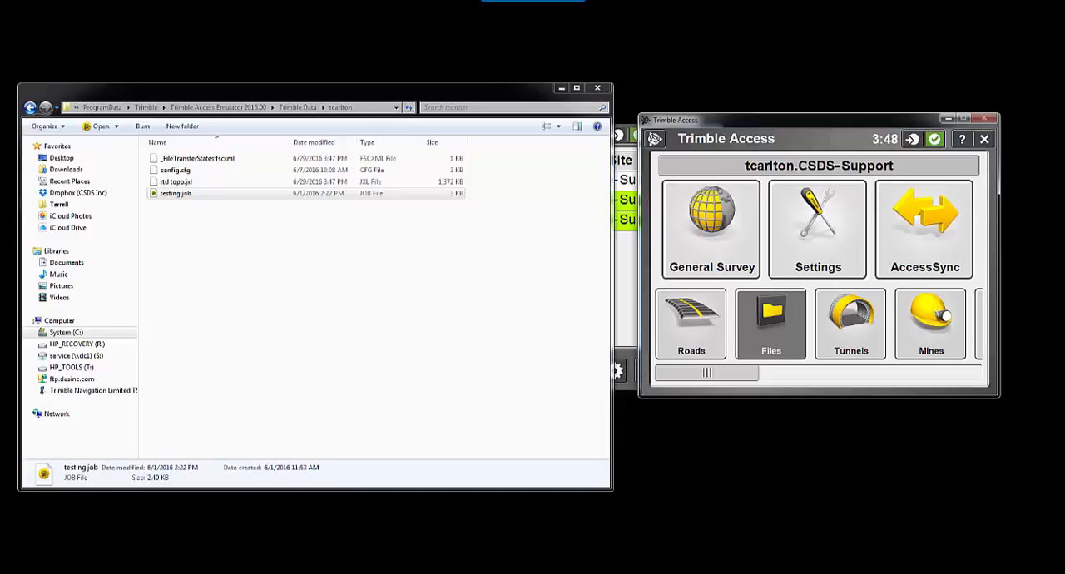